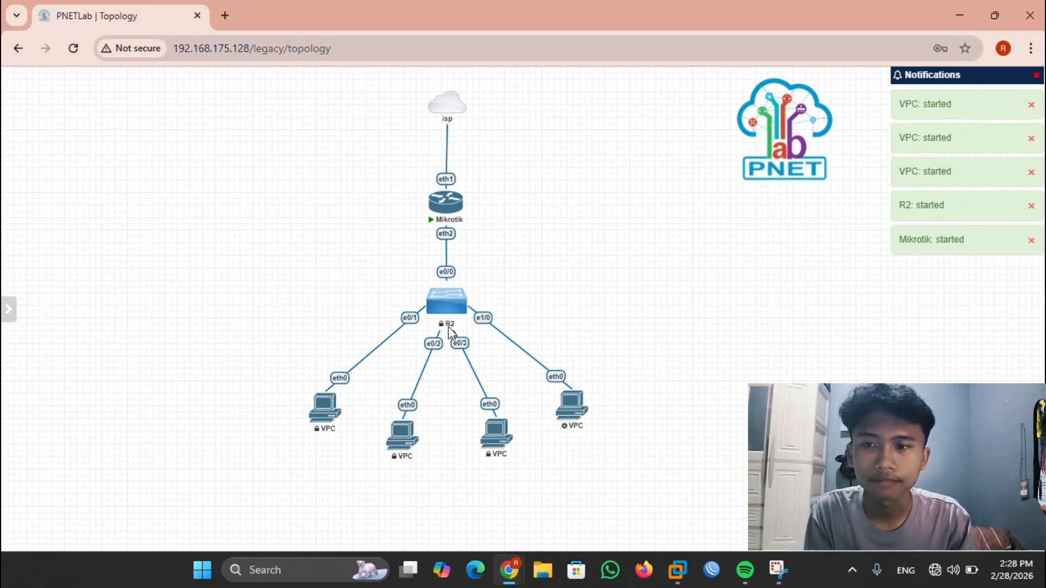
- Open the Mikrotik node's console, then move the terminal window left and narrow it
{"action": "left_click", "coordinate": [446, 214]}
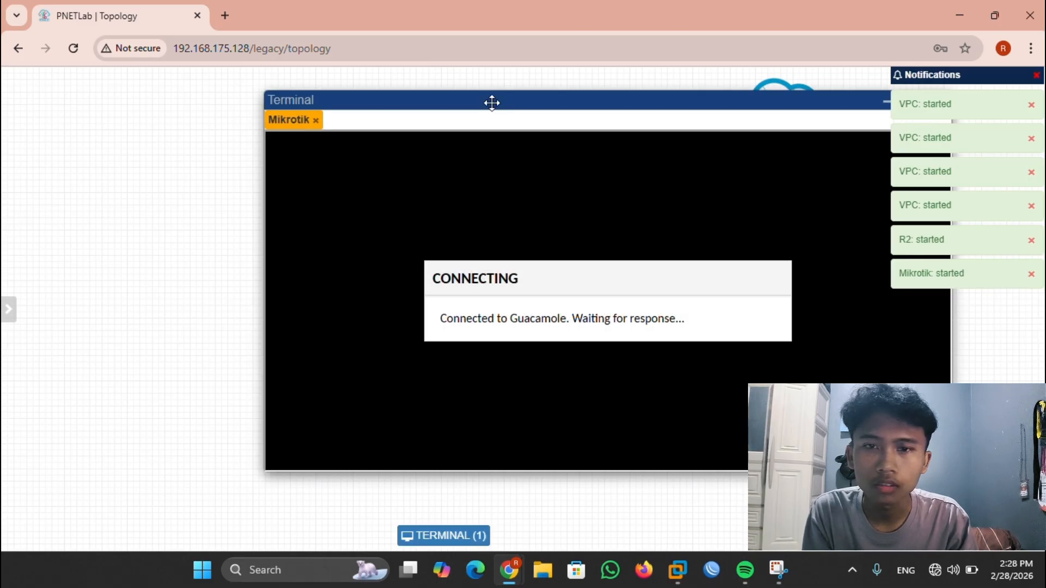
{"action": "left_click_drag", "start_coordinate": [502, 100], "coordinate": [413, 98]}
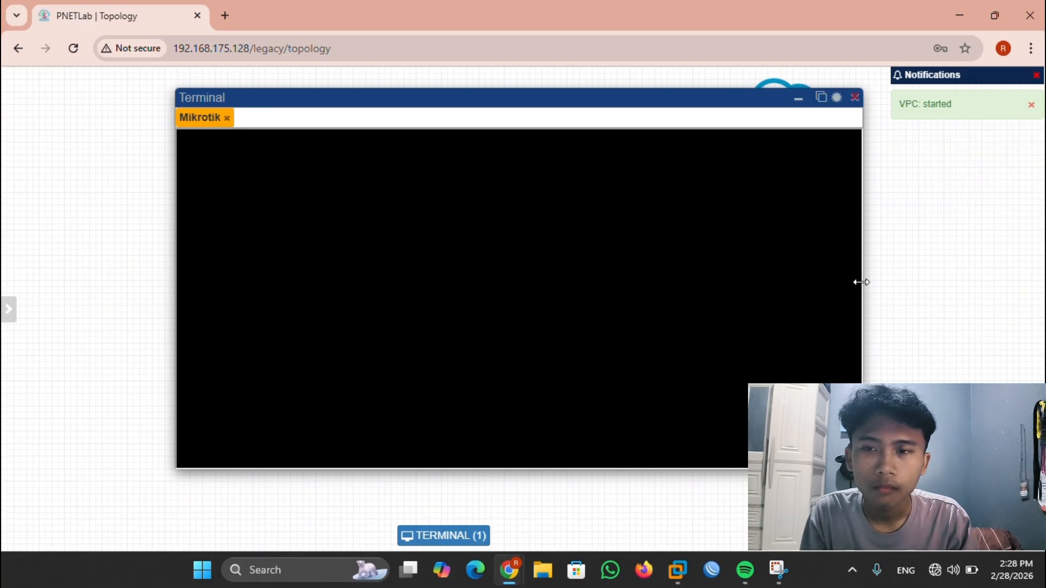
{"action": "left_click_drag", "start_coordinate": [859, 282], "coordinate": [746, 318]}
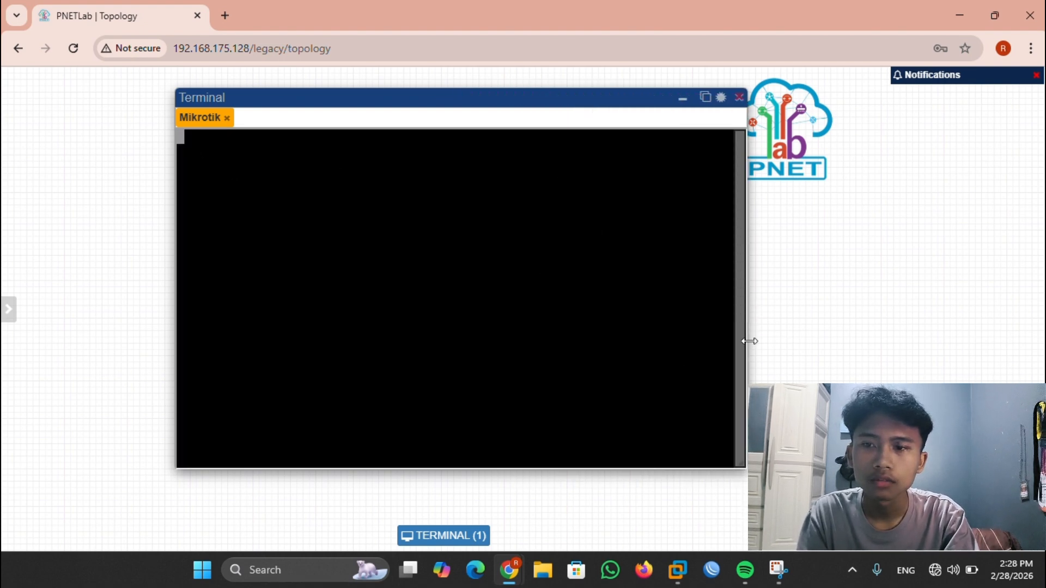
{"action": "left_click_drag", "start_coordinate": [746, 341], "coordinate": [860, 337]}
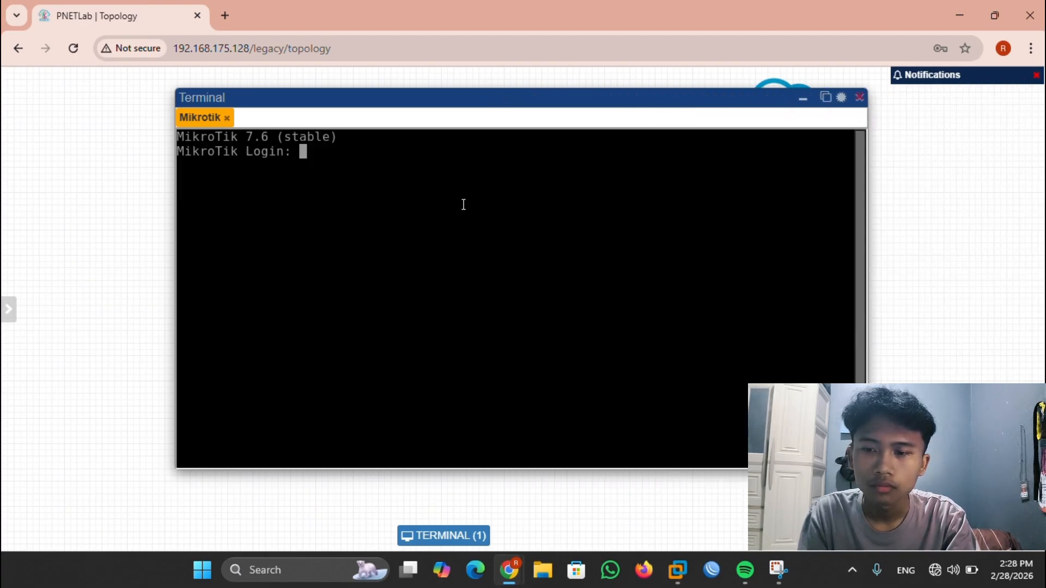
- Log in as admin with a blank password, declining the license and skipping the password change
{"action": "type", "text": "admin"}
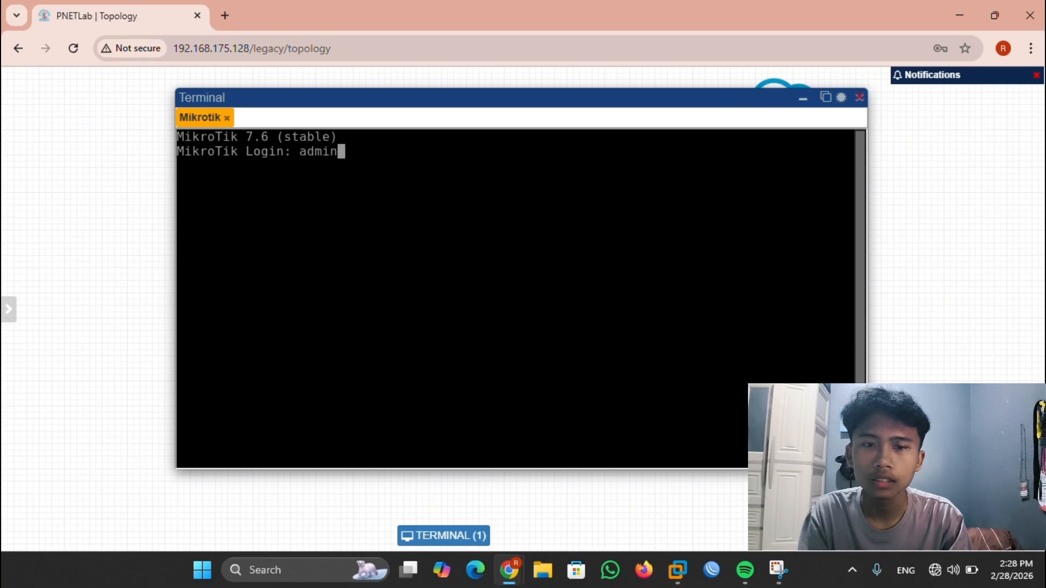
{"action": "key", "text": "Return"}
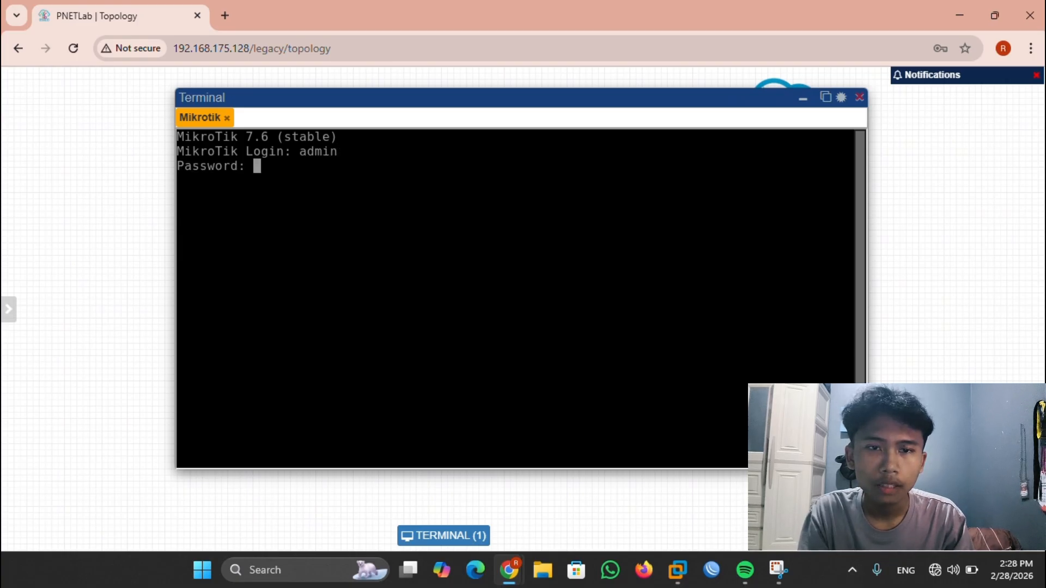
{"action": "key", "text": "Return"}
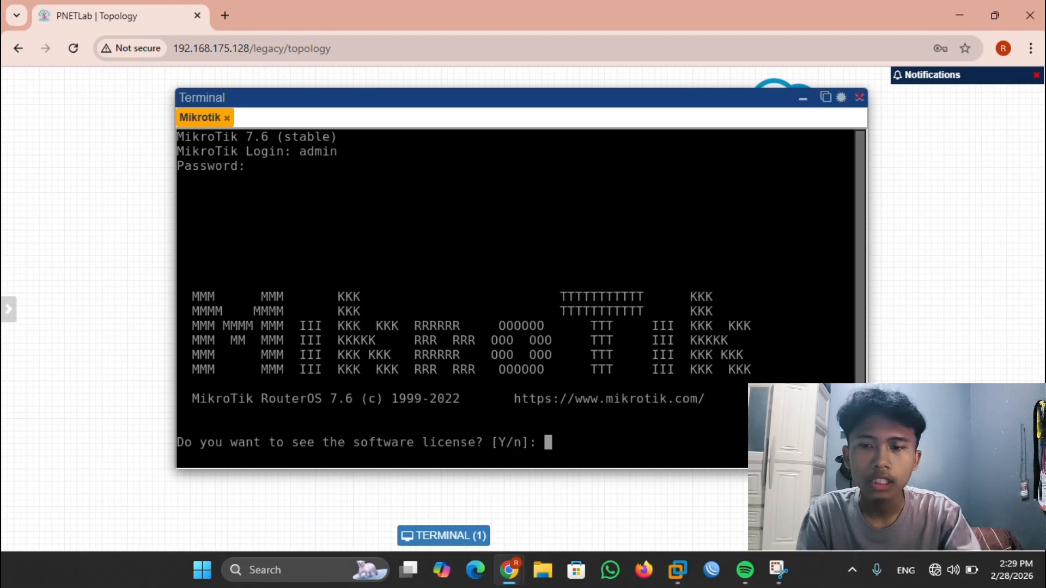
{"action": "type", "text": "n"}
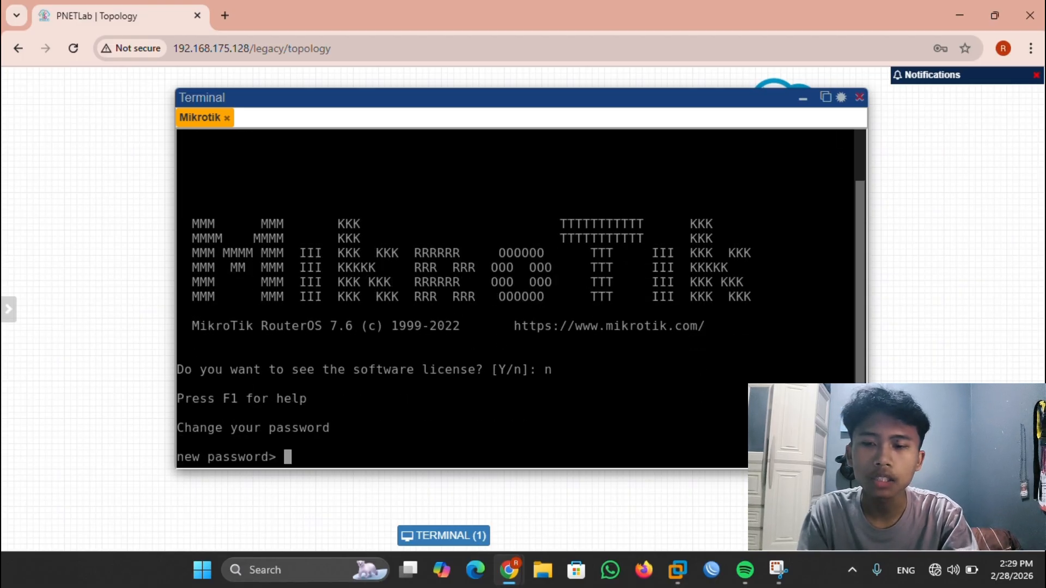
{"action": "key", "text": "ctrl+c"}
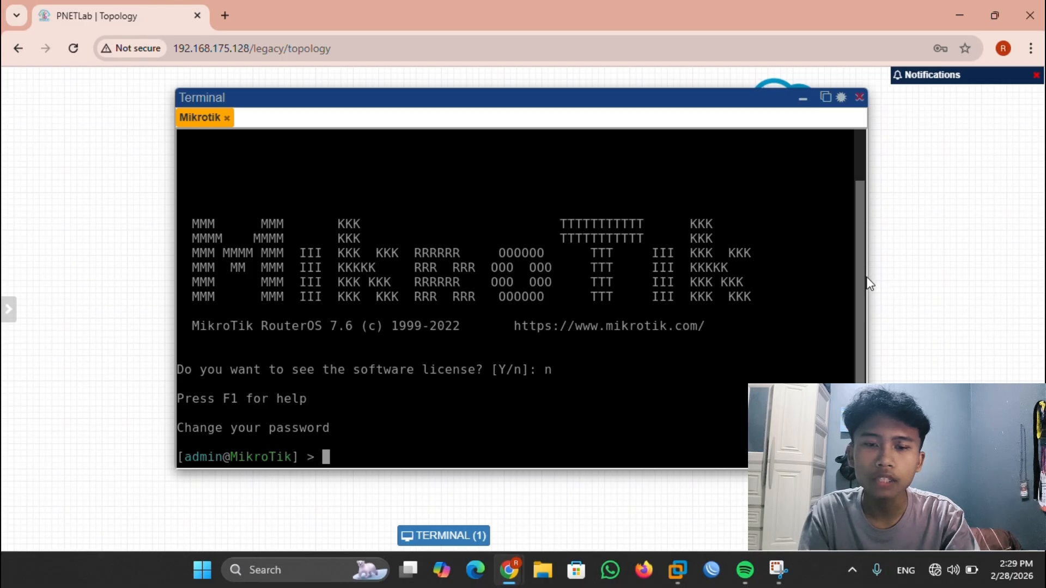
- Run ip/address/print to show ether1's 192.168.175.170/24 address, then bring WinBox forward
{"action": "left_click_drag", "start_coordinate": [870, 285], "coordinate": [883, 311]}
{"action": "key", "text": "Return"}
{"action": "key", "text": "Return"}
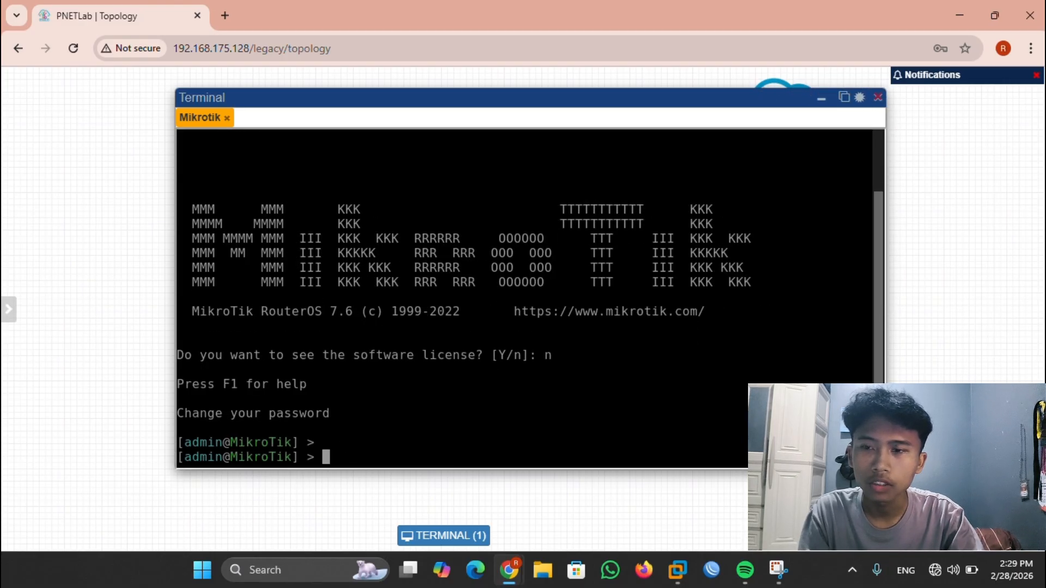
{"action": "type", "text": "ip/"}
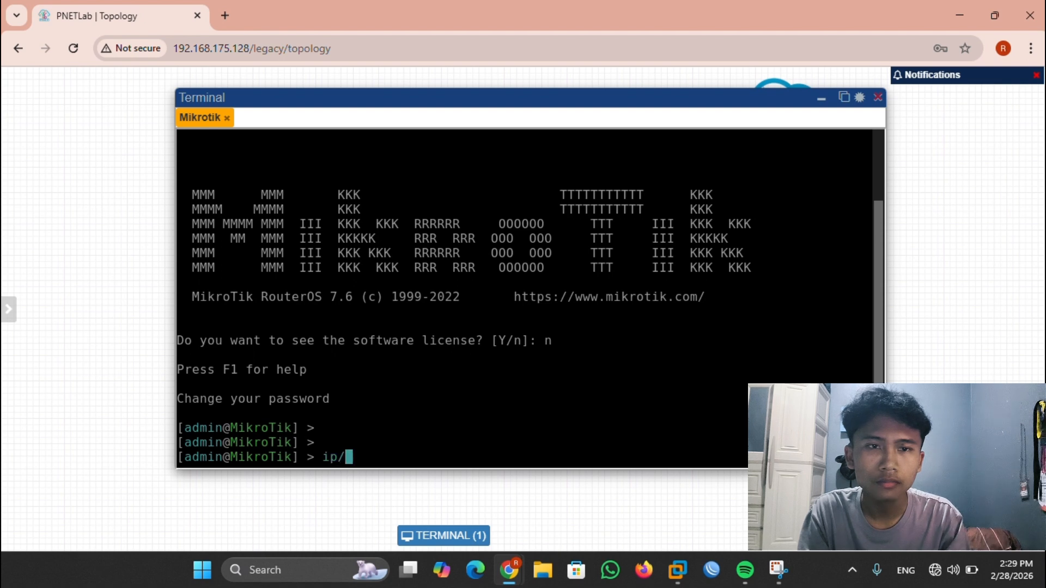
{"action": "type", "text": "address/p"}
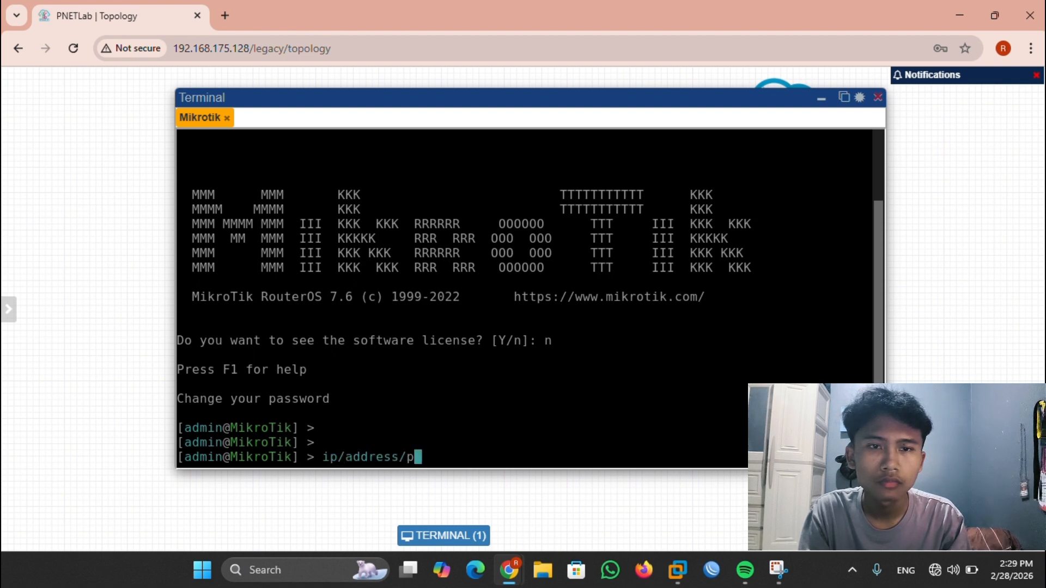
{"action": "type", "text": "rint"}
{"action": "key", "text": "Return"}
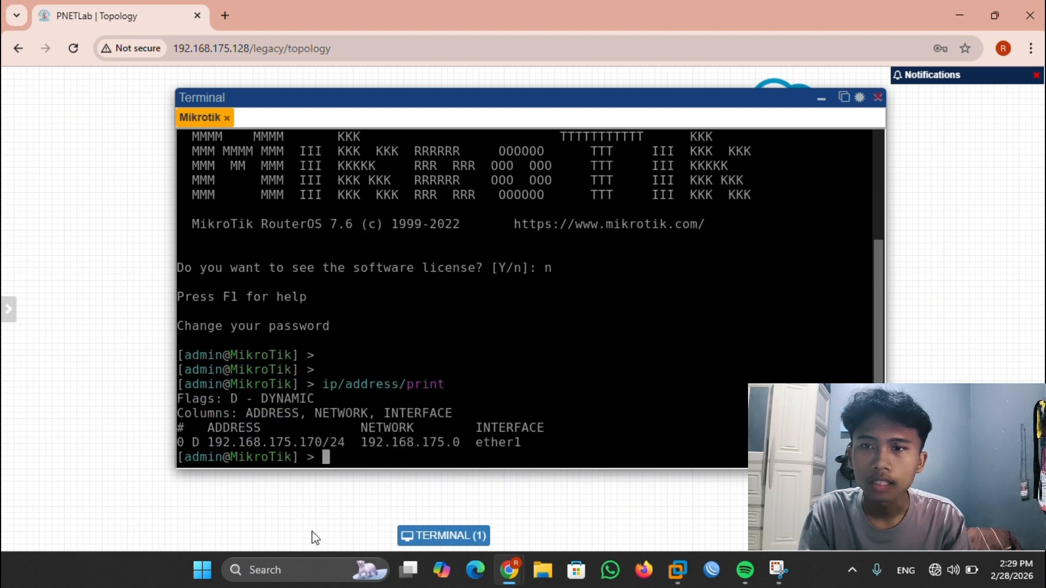
{"action": "left_click", "coordinate": [711, 569]}
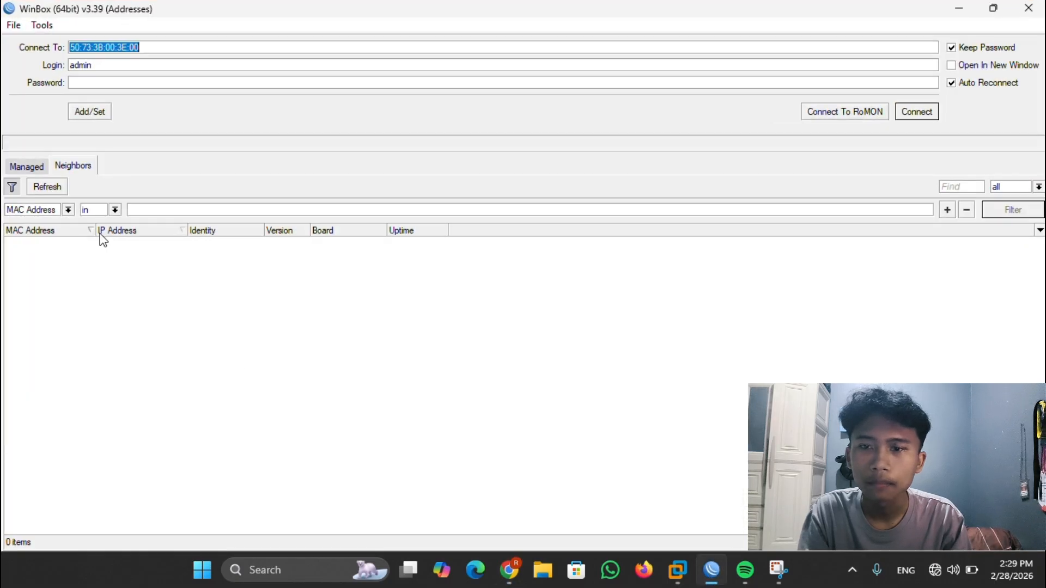
- Refresh Neighbors and connect WinBox to the discovered MikroTik router
{"action": "left_click", "coordinate": [45, 187]}
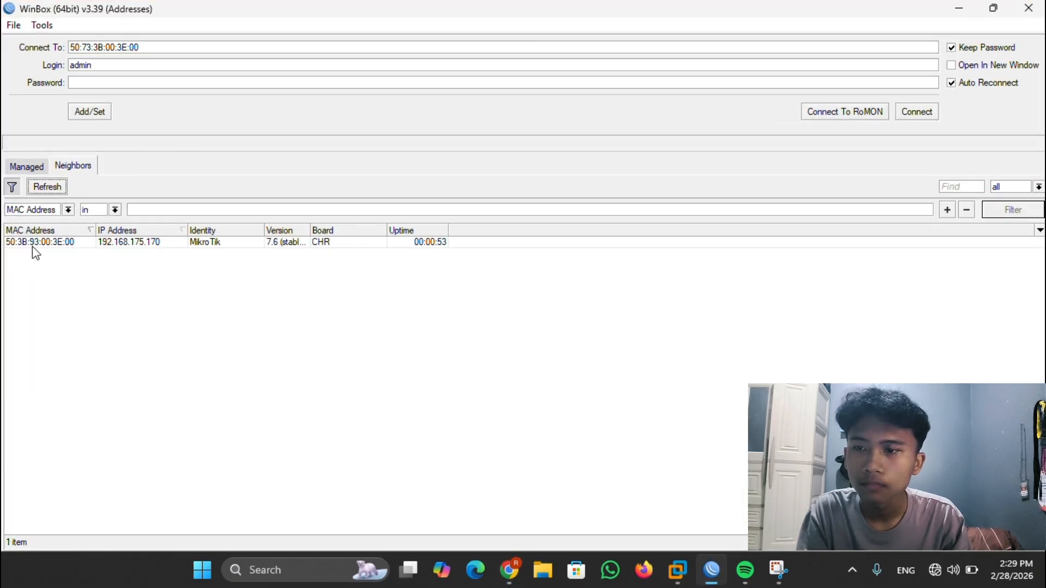
{"action": "left_click", "coordinate": [31, 246]}
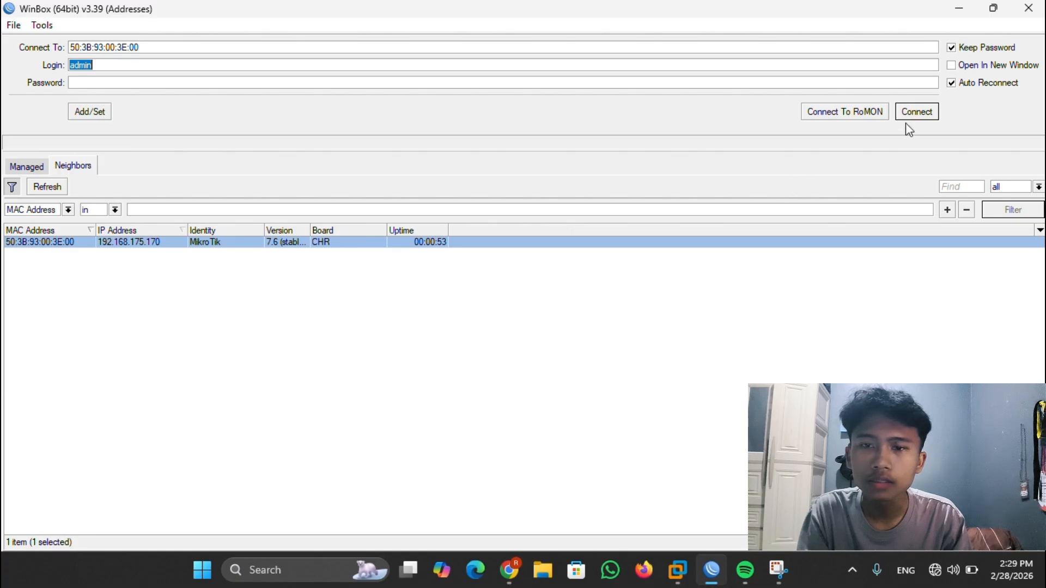
{"action": "left_click", "coordinate": [918, 111]}
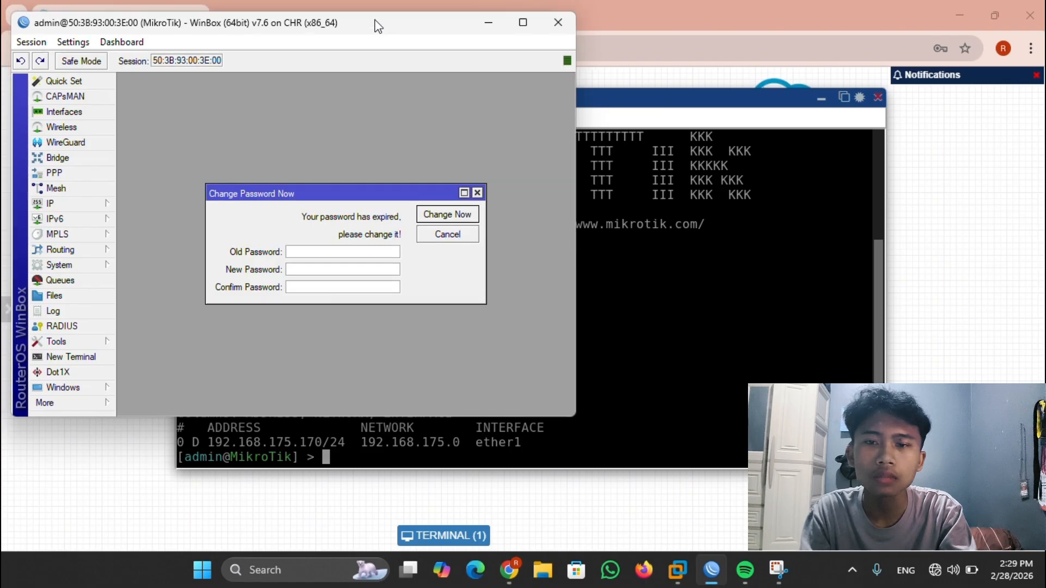
- Maximize the router session, dismiss the password change request, and show the IP address list
{"action": "left_click_drag", "start_coordinate": [375, 16], "coordinate": [449, 109]}
{"action": "left_click", "coordinate": [593, 104]}
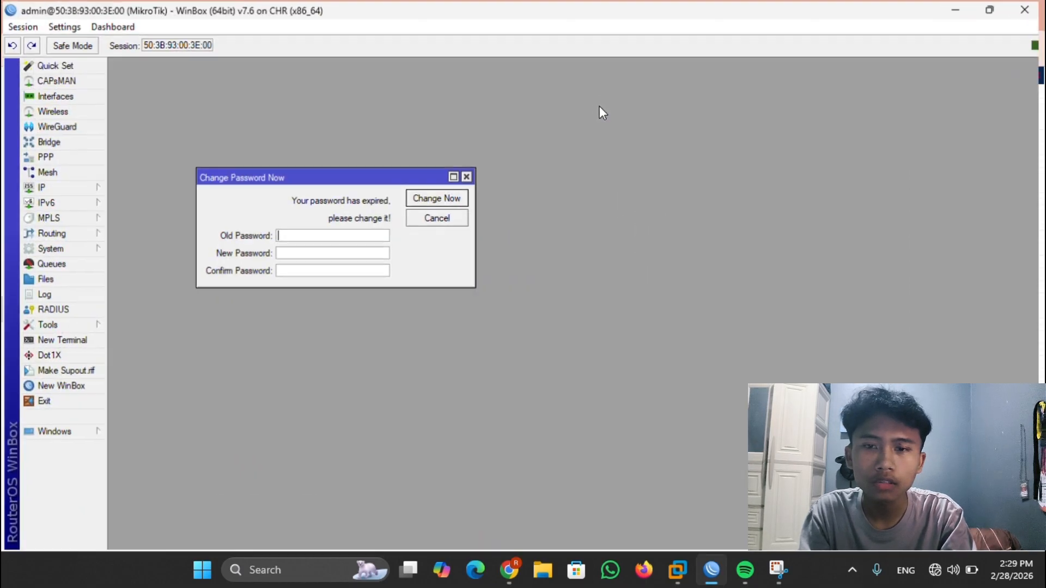
{"action": "left_click", "coordinate": [453, 217]}
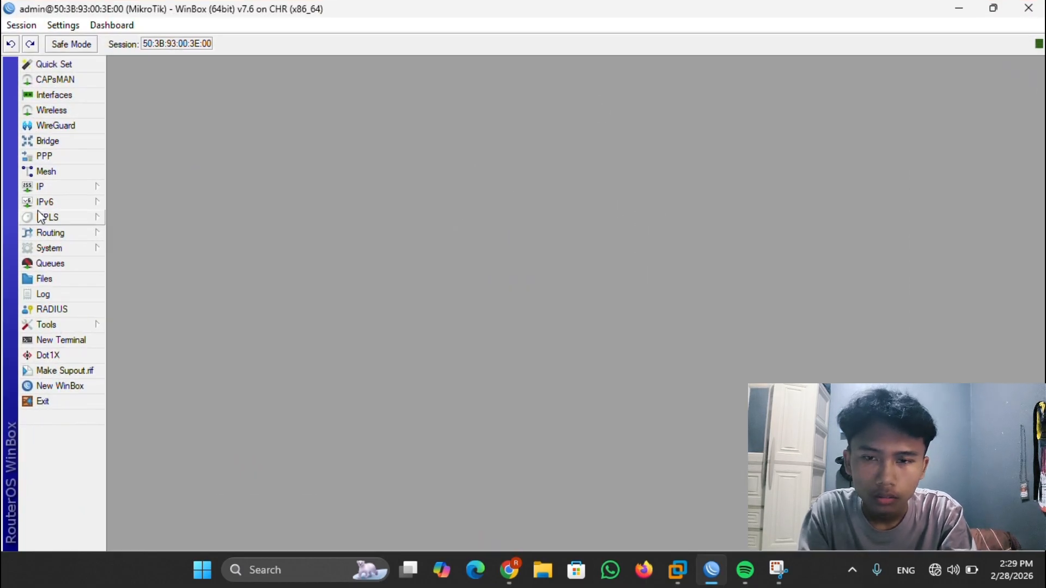
{"action": "left_click", "coordinate": [65, 186]}
{"action": "left_click", "coordinate": [130, 175]}
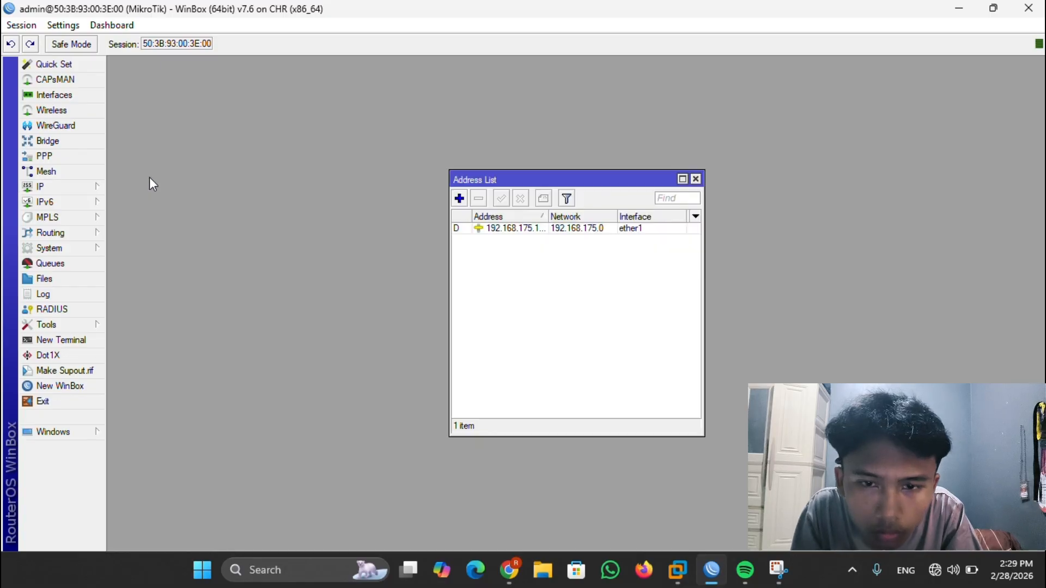
- Add the static address 192.168.20.8/24 on interface ether2
{"action": "left_click", "coordinate": [459, 198]}
{"action": "key", "text": "BackSpace"}
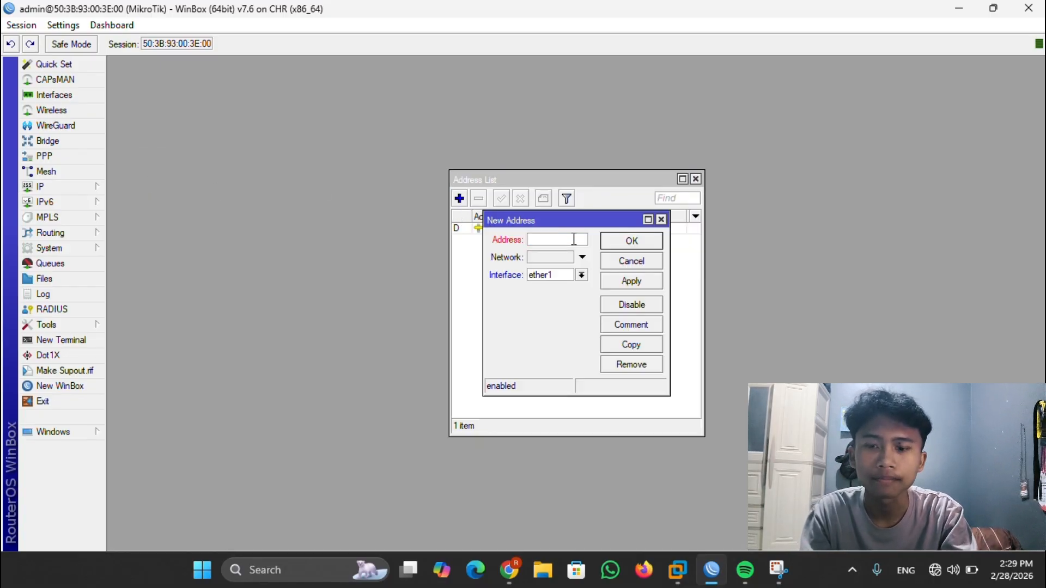
{"action": "type", "text": "192.168.20.8"}
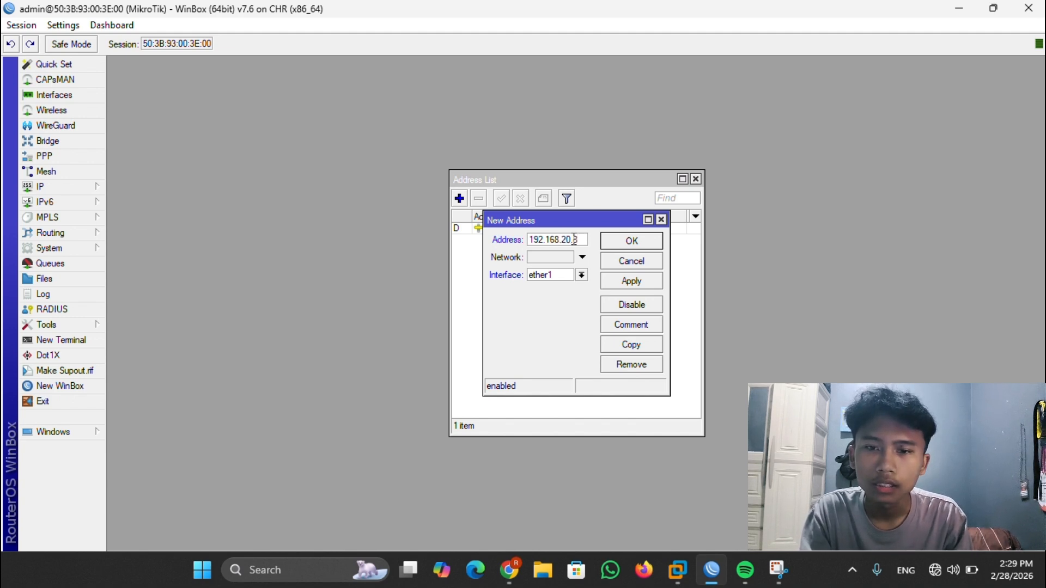
{"action": "type", "text": "/24"}
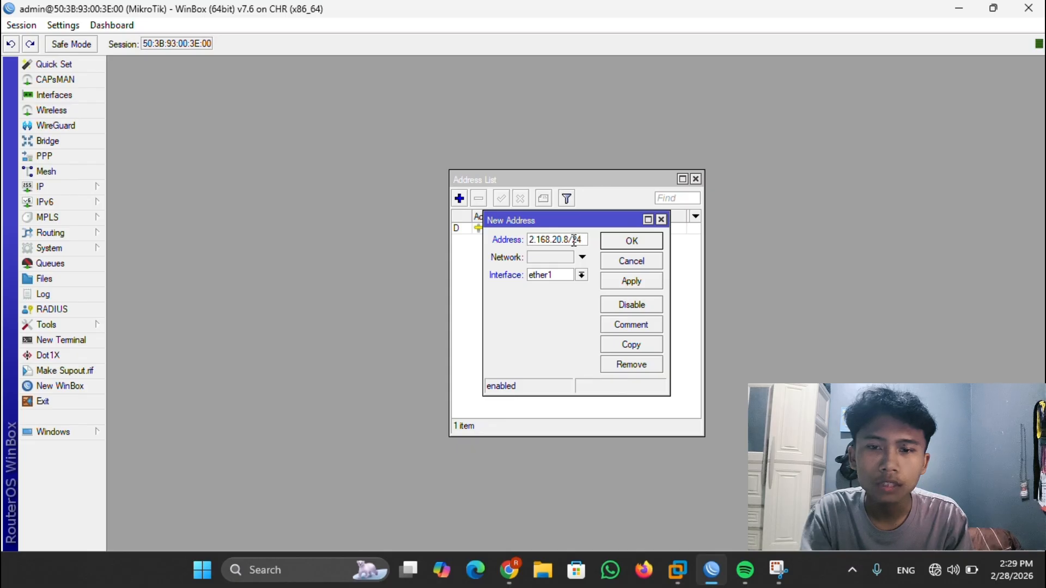
{"action": "left_click", "coordinate": [582, 275]}
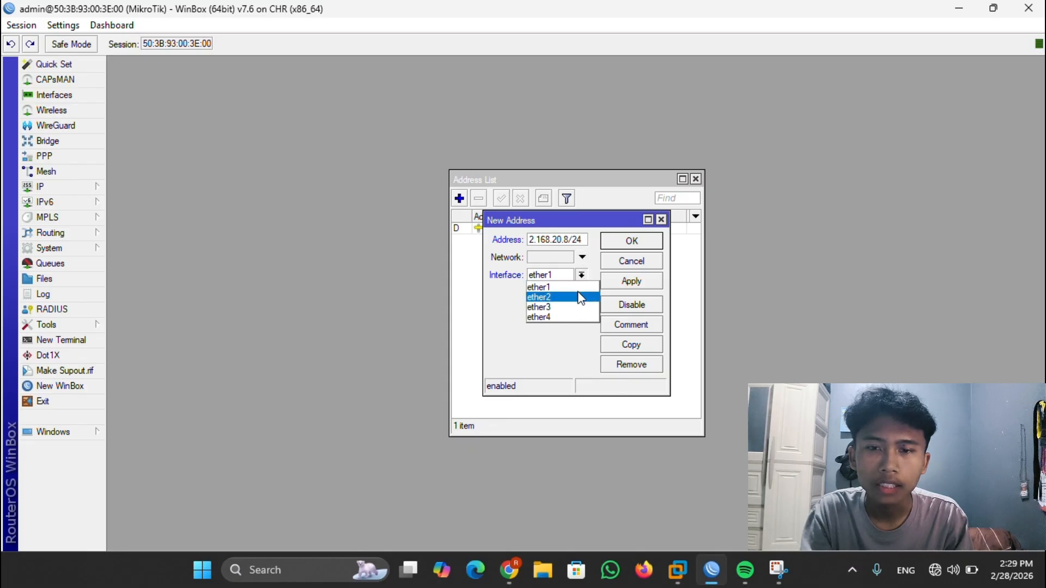
{"action": "left_click", "coordinate": [581, 297]}
{"action": "left_click", "coordinate": [614, 281]}
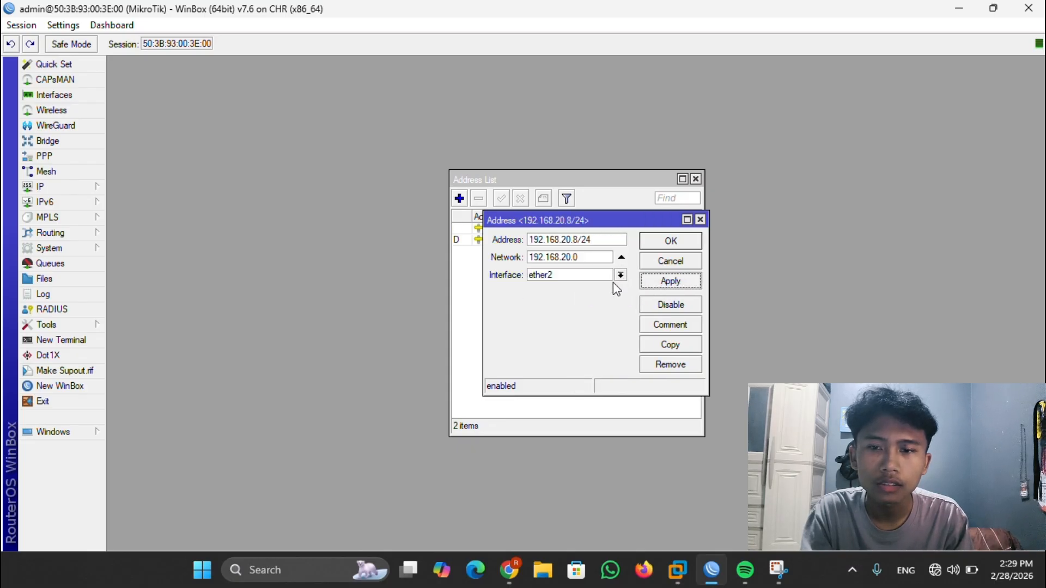
{"action": "left_click", "coordinate": [646, 241]}
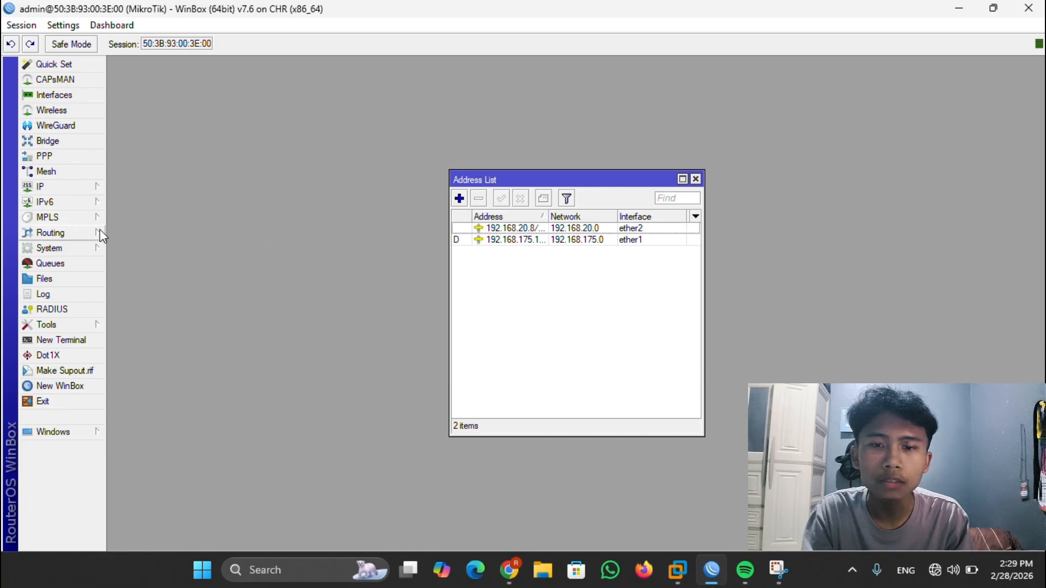
- Start DHCP Setup on ether2, accepting the suggested address space, gateway and address range
{"action": "left_click", "coordinate": [65, 187]}
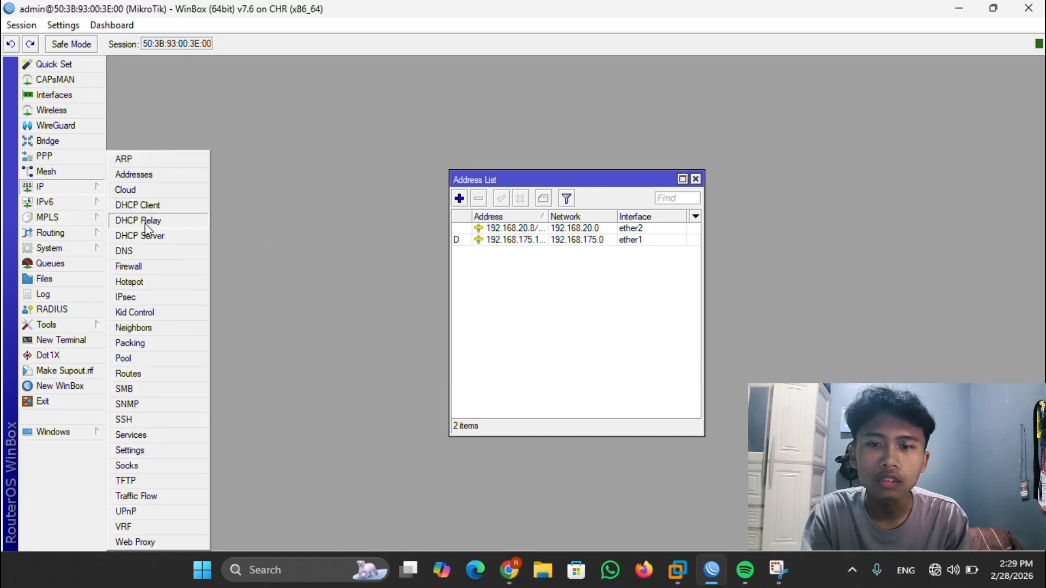
{"action": "left_click", "coordinate": [153, 236]}
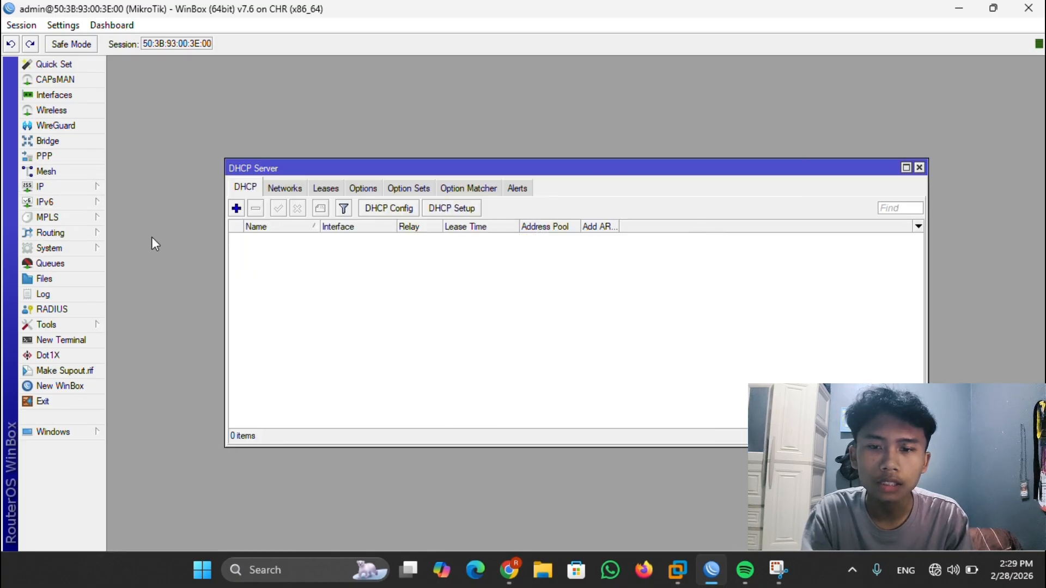
{"action": "left_click", "coordinate": [449, 209]}
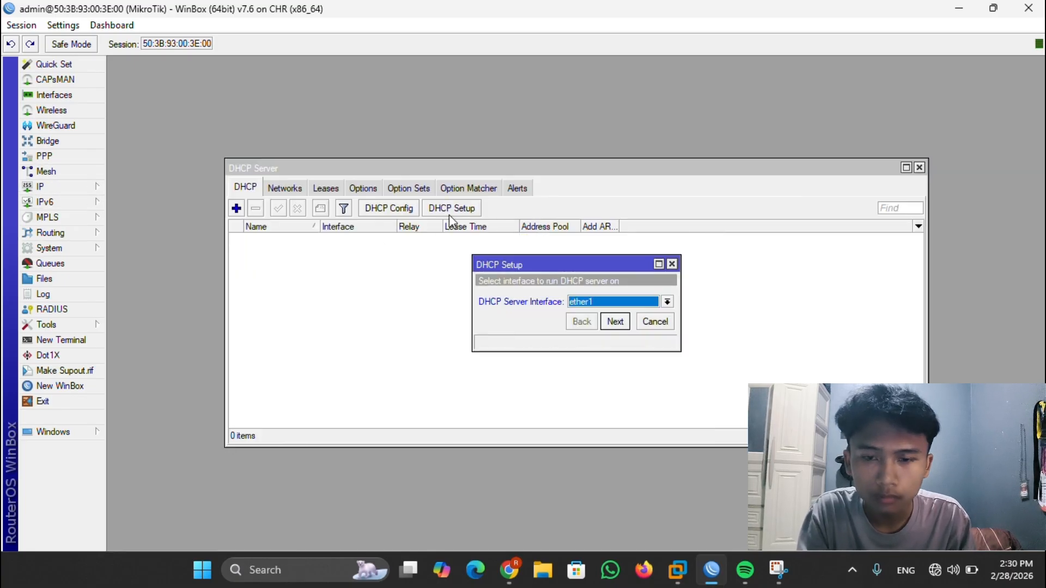
{"action": "left_click", "coordinate": [667, 302]}
{"action": "left_click", "coordinate": [659, 325]}
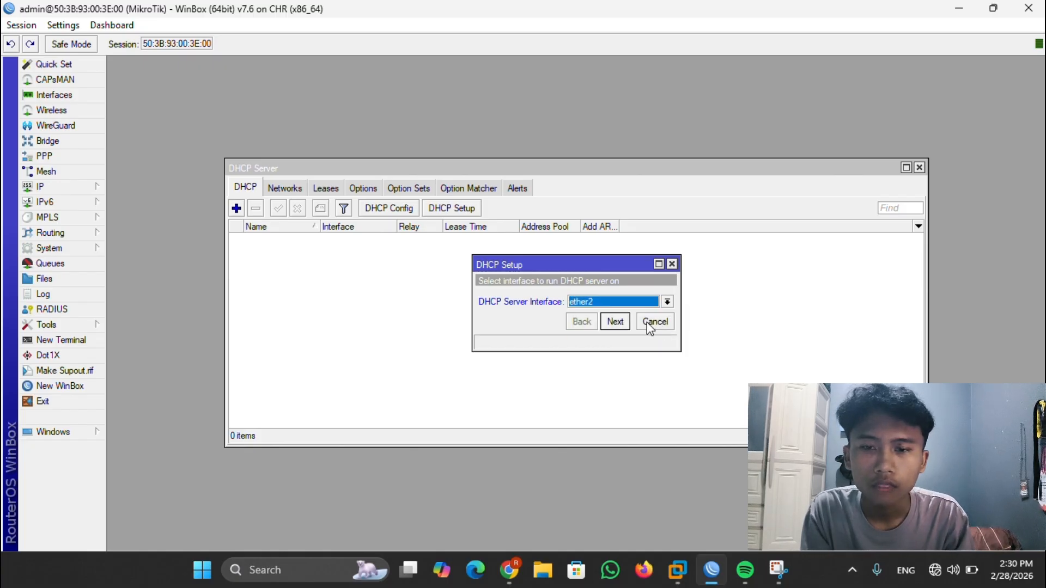
{"action": "left_click", "coordinate": [613, 322]}
{"action": "left_click", "coordinate": [615, 321]}
{"action": "left_click", "coordinate": [616, 321]}
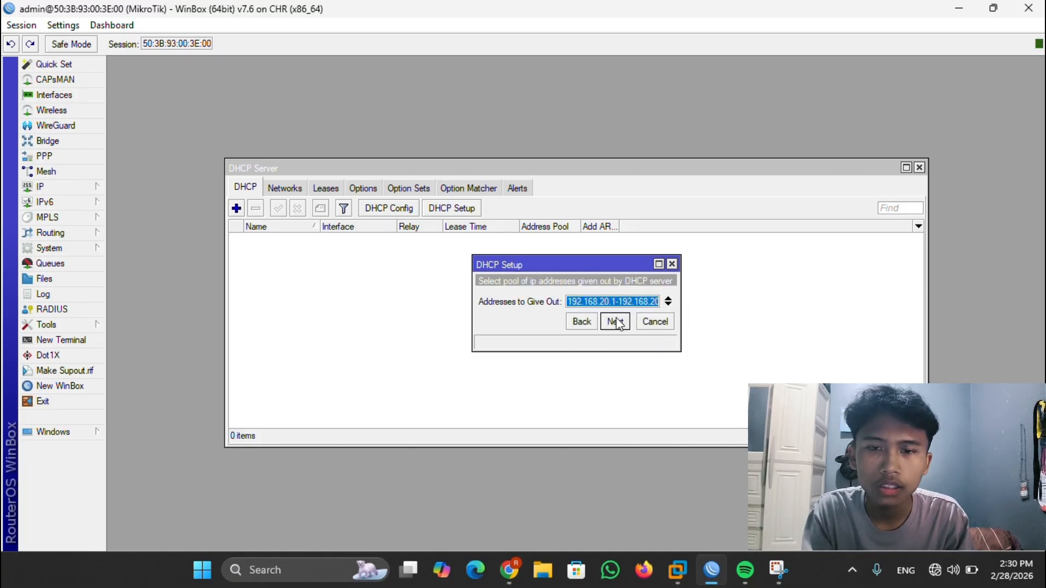
{"action": "left_click", "coordinate": [615, 321]}
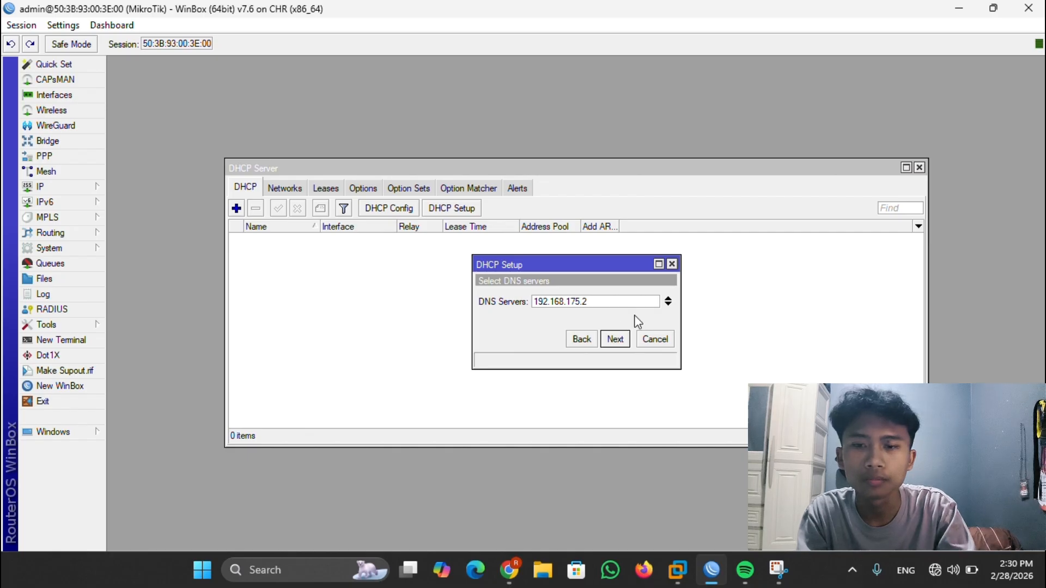
- Add 8.8.8.8 as a second DNS server and finish with a 00:30:00 lease time
{"action": "left_click", "coordinate": [667, 305]}
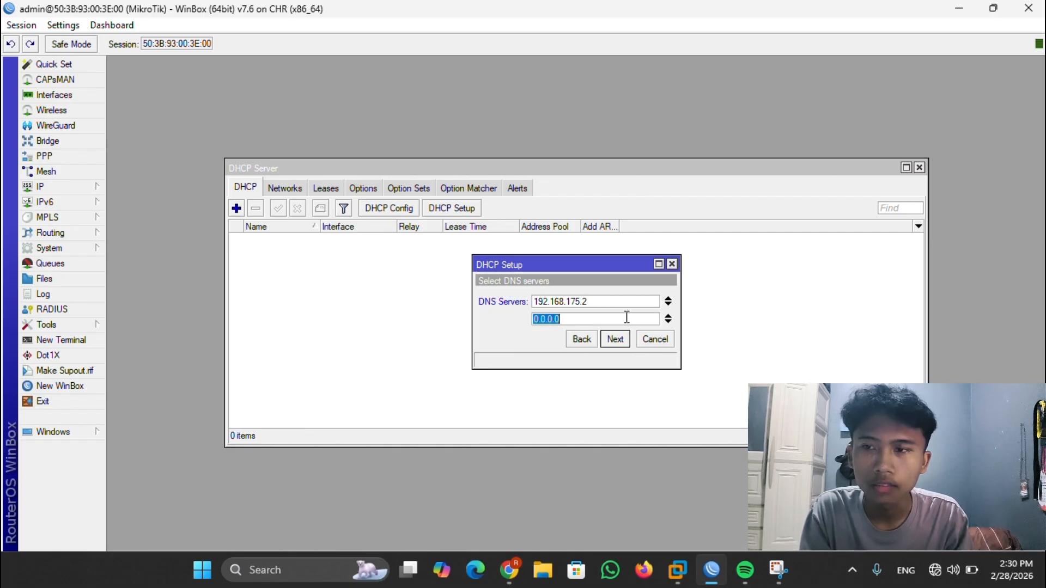
{"action": "key", "text": "BackSpace"}
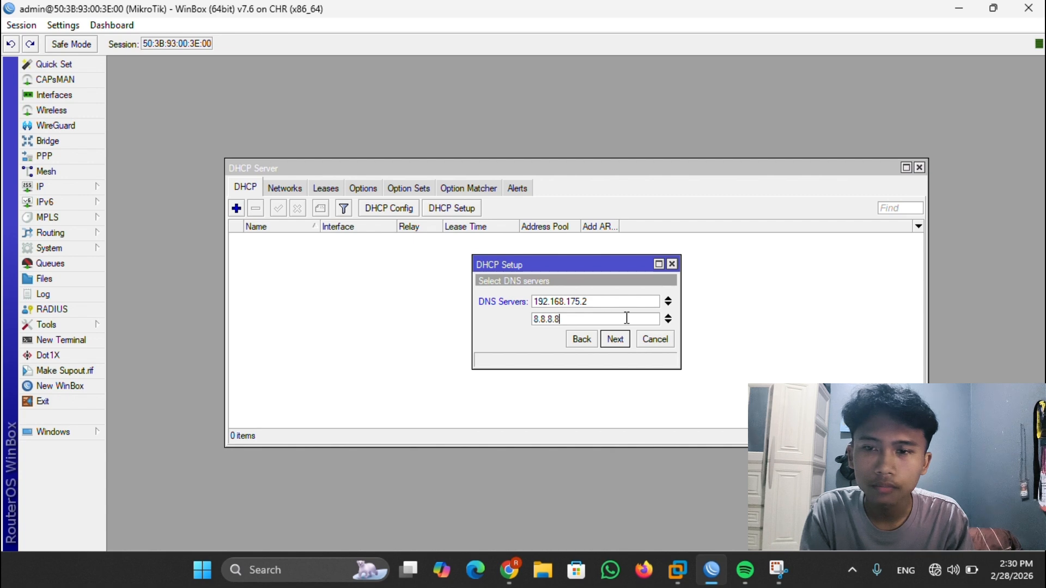
{"action": "left_click", "coordinate": [614, 340]}
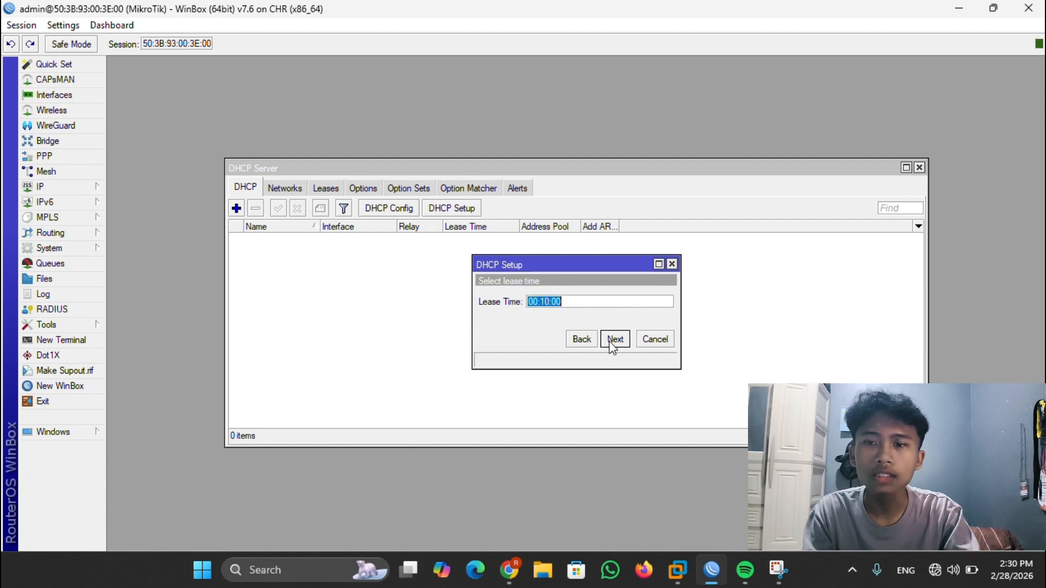
{"action": "left_click", "coordinate": [547, 300]}
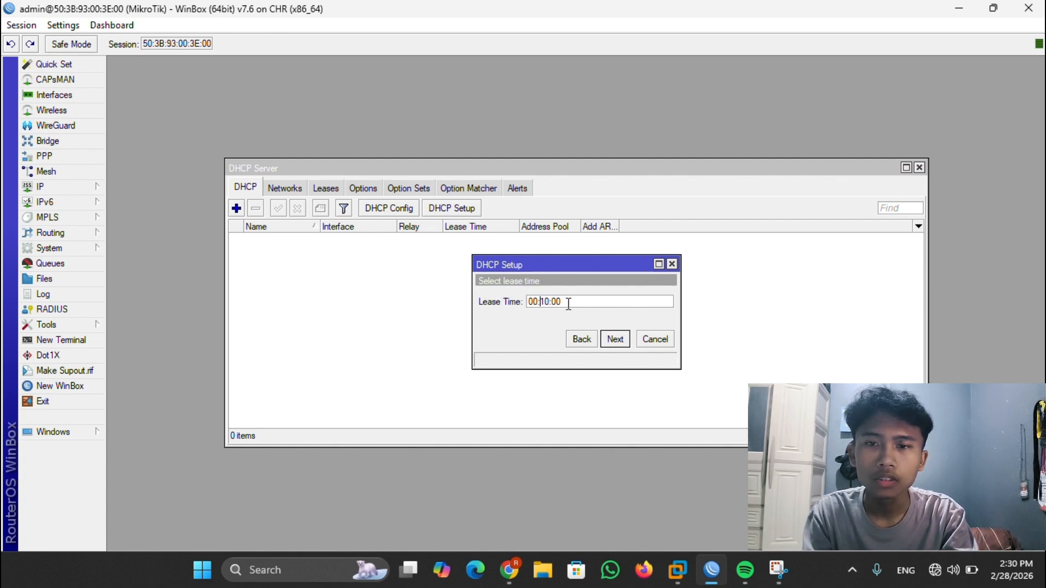
{"action": "key", "text": "Delete"}
{"action": "type", "text": "3"}
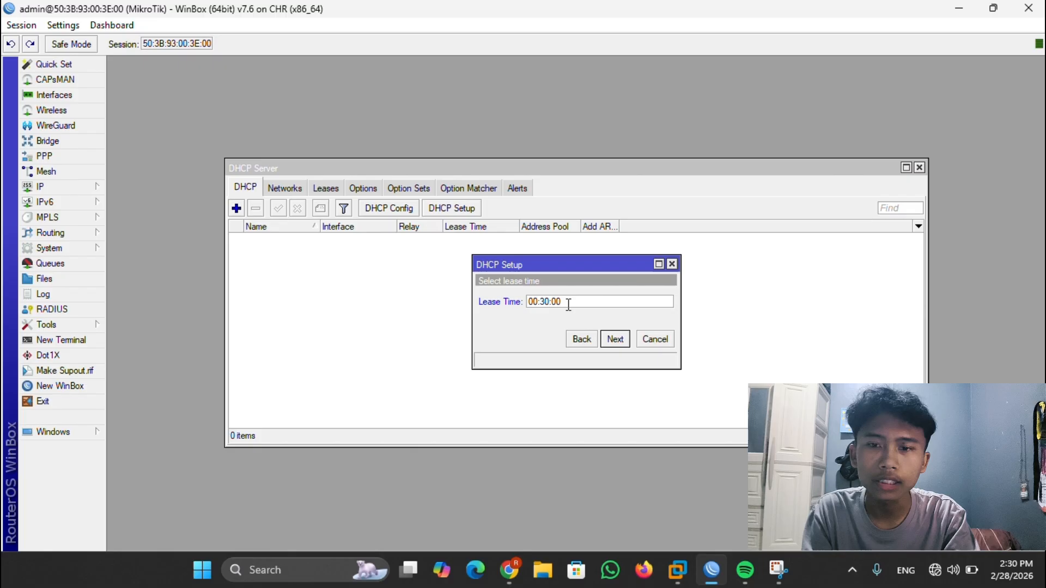
{"action": "left_click", "coordinate": [613, 340]}
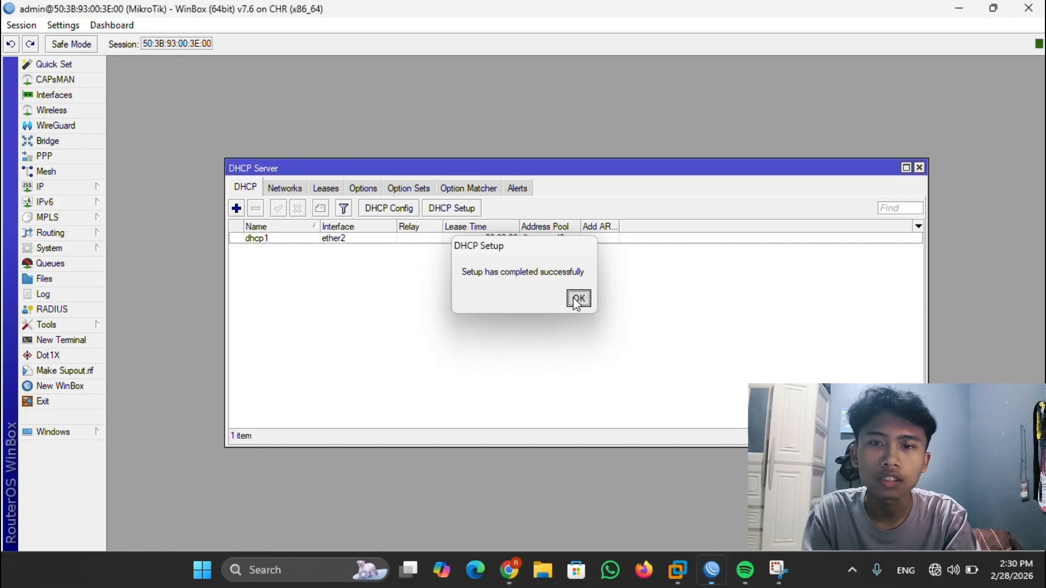
{"action": "left_click", "coordinate": [575, 300]}
- Add a srcnat NAT rule with out-interface ether1 and action masquerade
{"action": "left_click", "coordinate": [85, 187]}
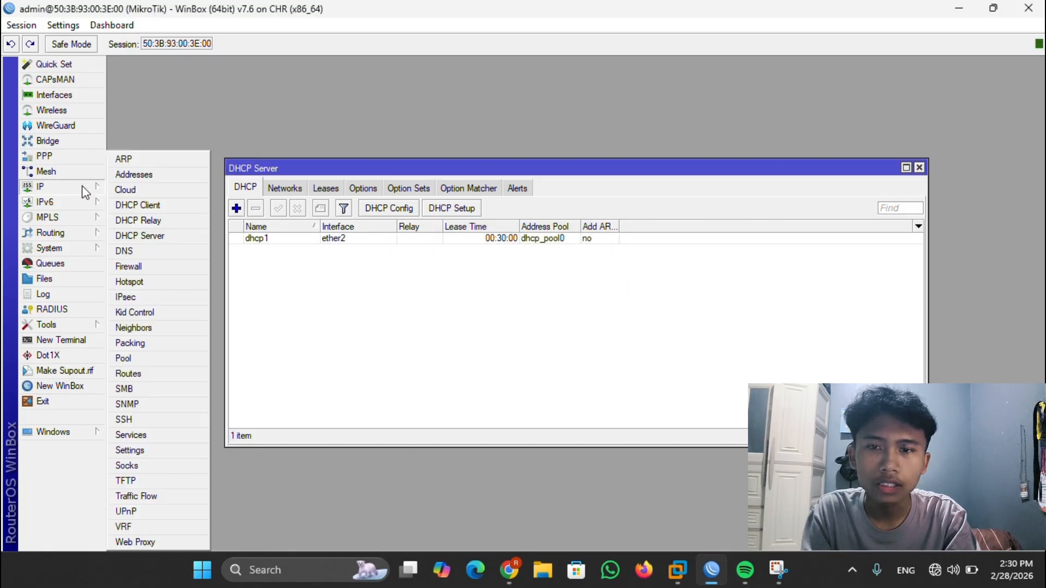
{"action": "left_click", "coordinate": [139, 264]}
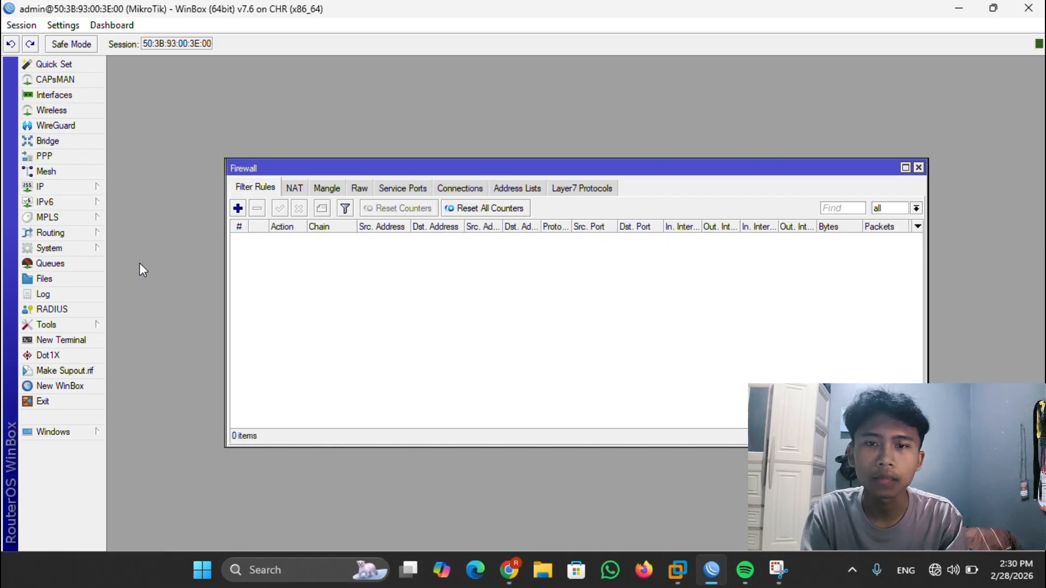
{"action": "left_click", "coordinate": [295, 189]}
{"action": "left_click", "coordinate": [237, 210]}
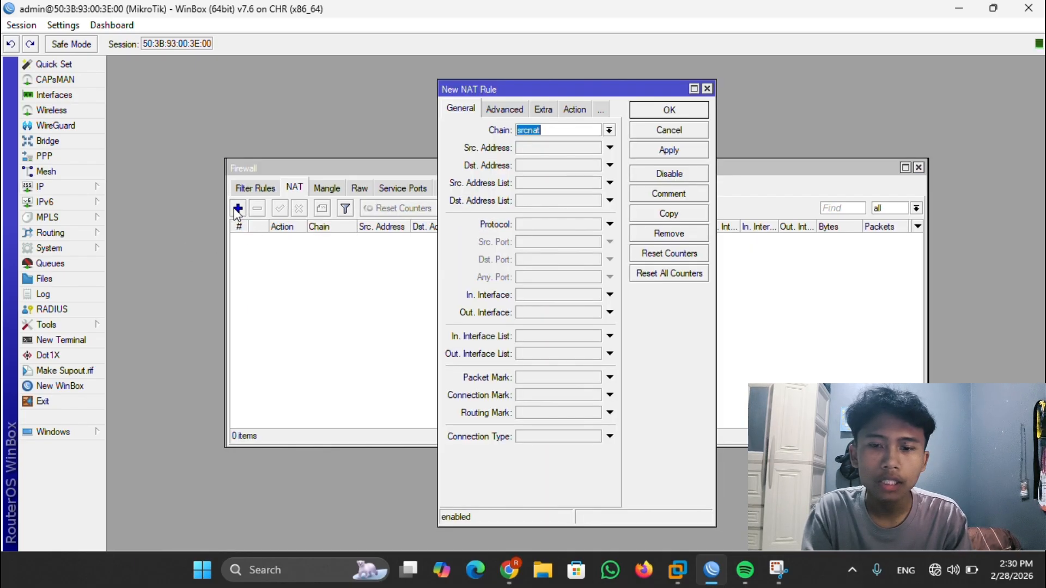
{"action": "left_click", "coordinate": [610, 313]}
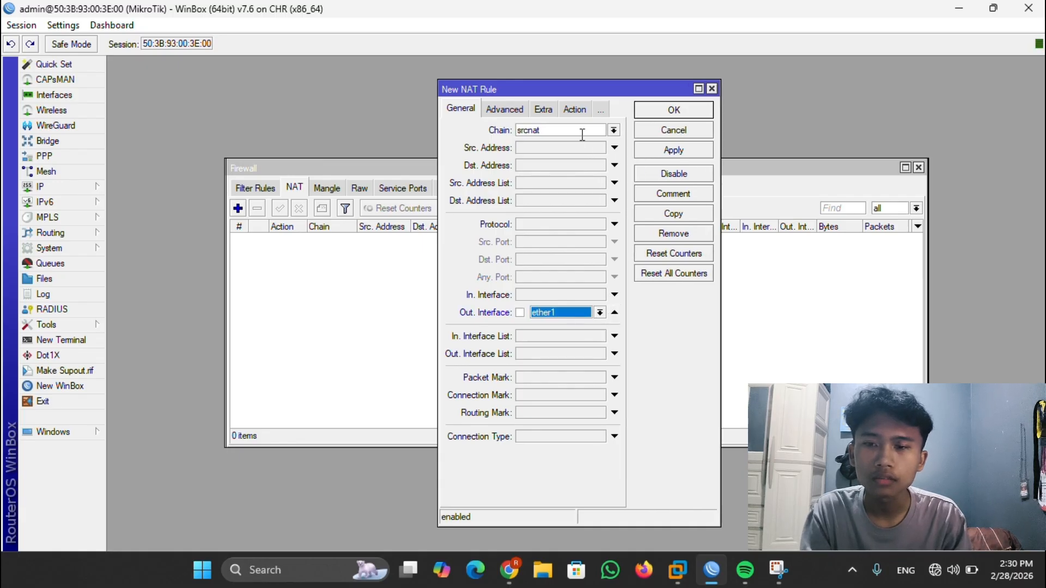
{"action": "left_click", "coordinate": [575, 108]}
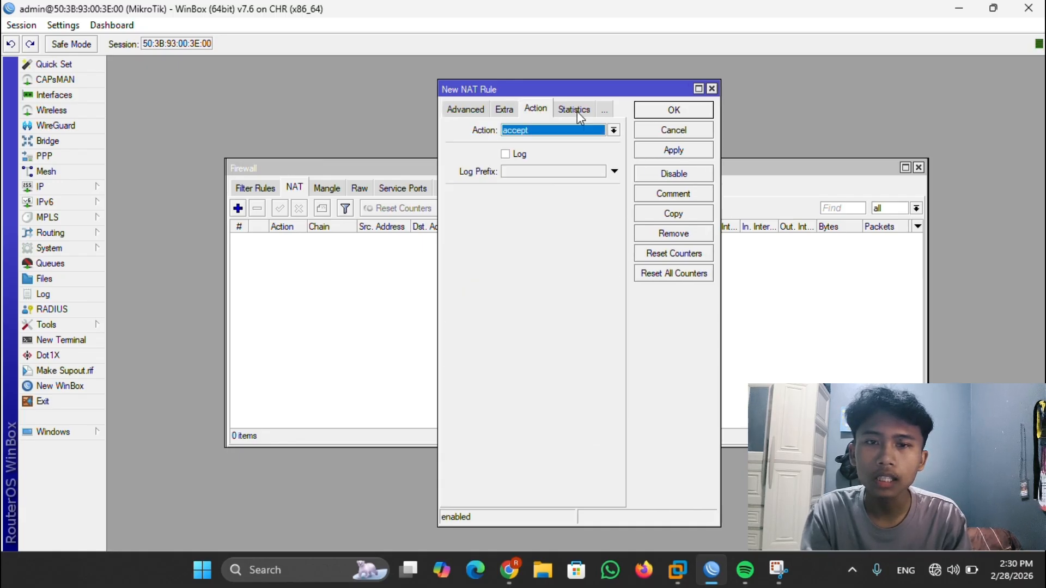
{"action": "left_click", "coordinate": [615, 131]}
{"action": "left_click", "coordinate": [576, 208]}
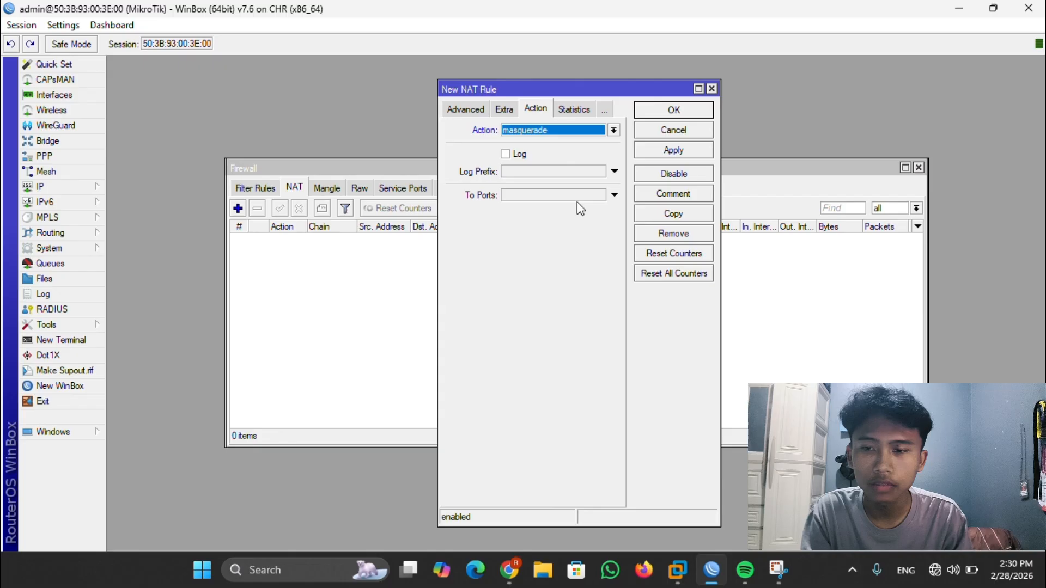
{"action": "left_click", "coordinate": [673, 150]}
{"action": "left_click", "coordinate": [672, 111]}
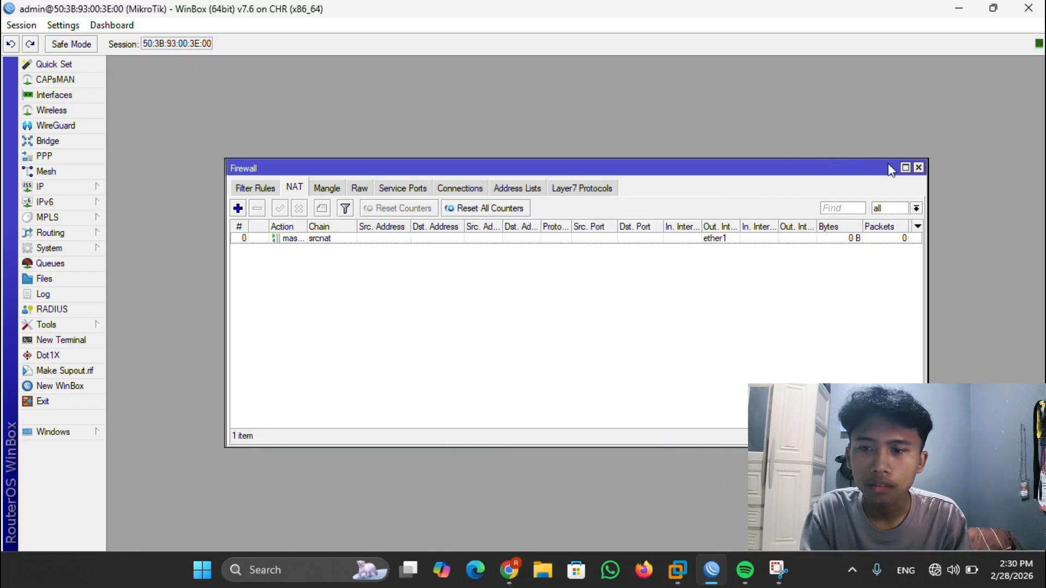
- Return to the PNETLab topology and run dhcp in the leftmost VPC's console
{"action": "mouse_move", "coordinate": [512, 570]}
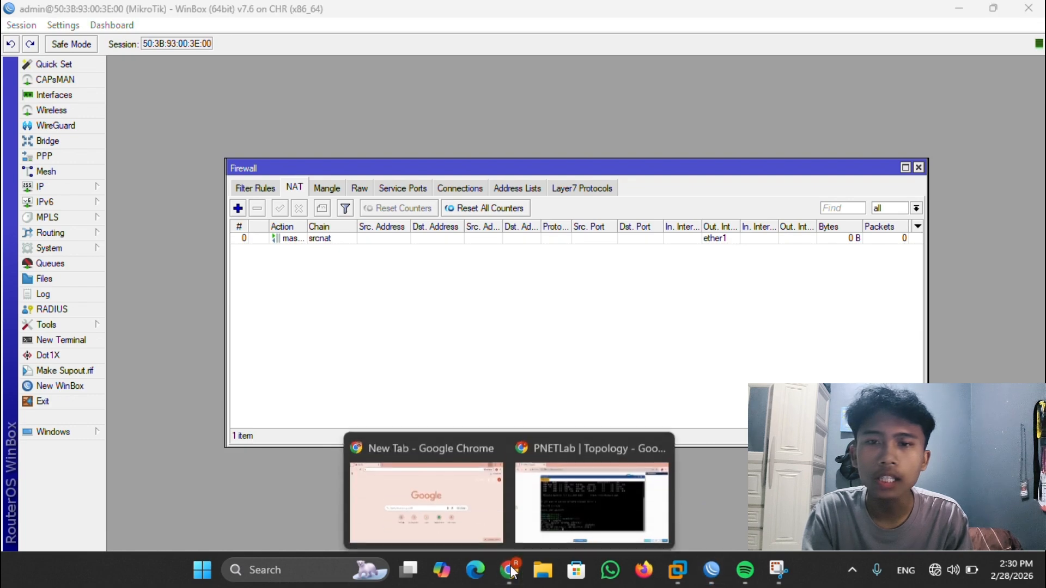
{"action": "left_click", "coordinate": [581, 500]}
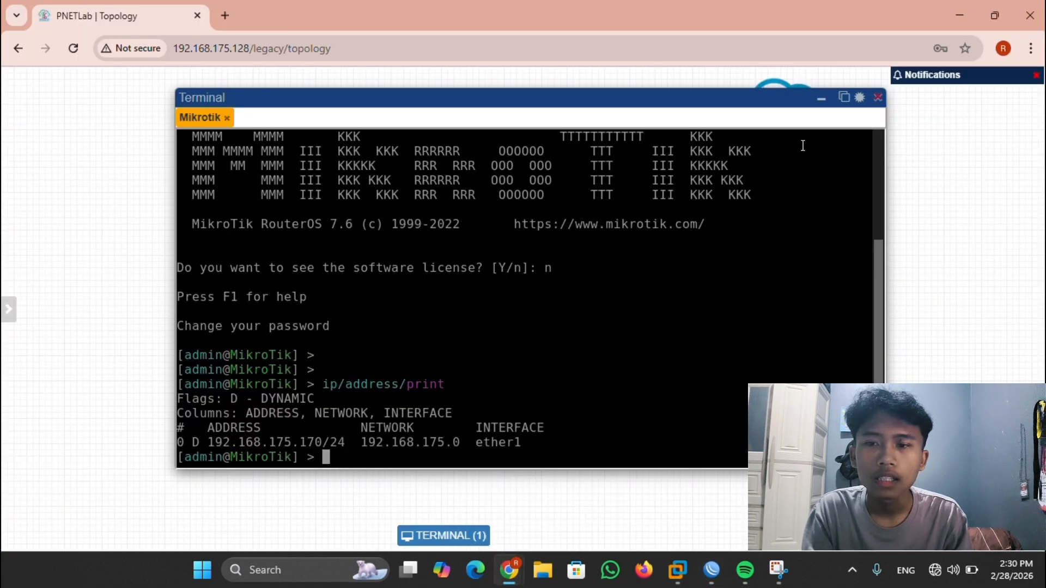
{"action": "left_click", "coordinate": [821, 102]}
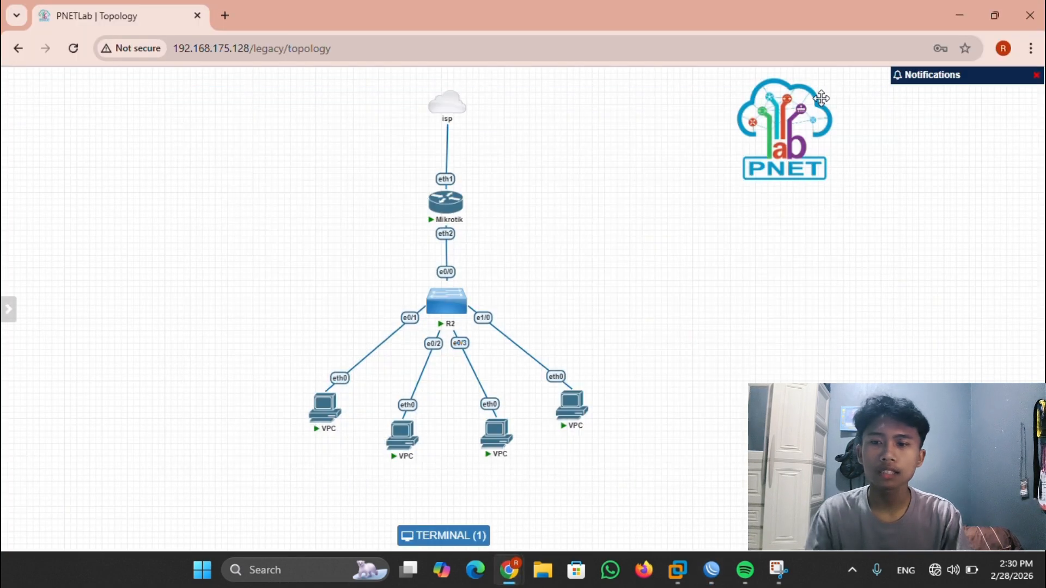
{"action": "left_click", "coordinate": [322, 403]}
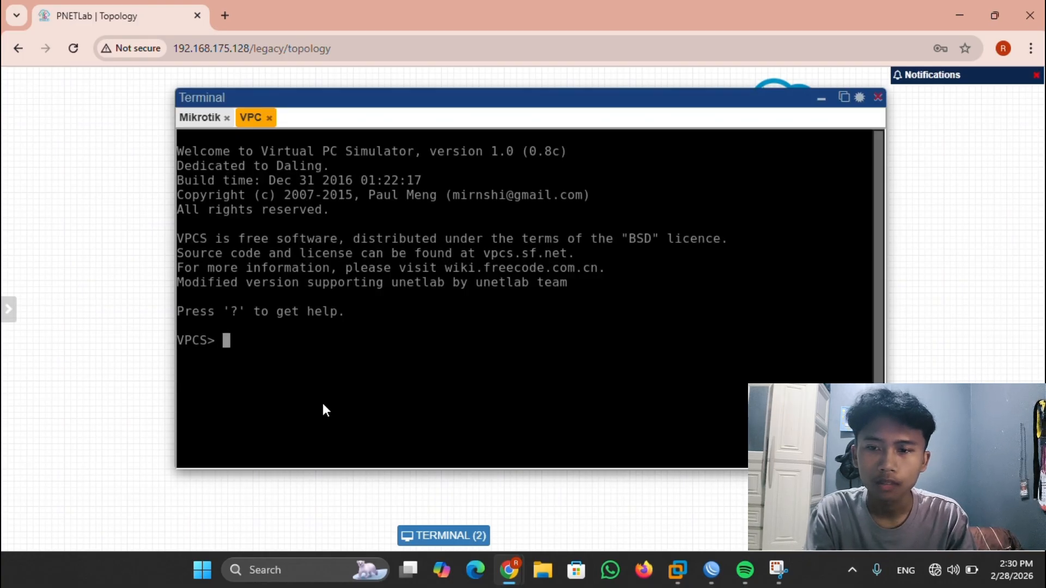
{"action": "type", "text": "dhcp"}
{"action": "key", "text": "Return"}
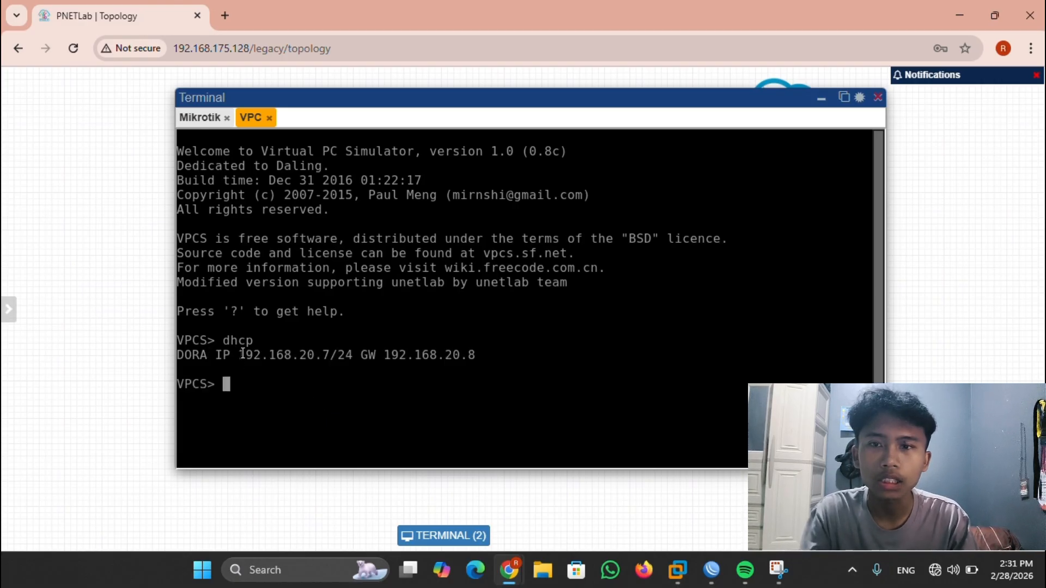
- Verify with show ip the lease 192.168.20.7/24 and gateway 192.168.20.8, then hide the consoles
{"action": "left_click_drag", "start_coordinate": [242, 354], "coordinate": [351, 357]}
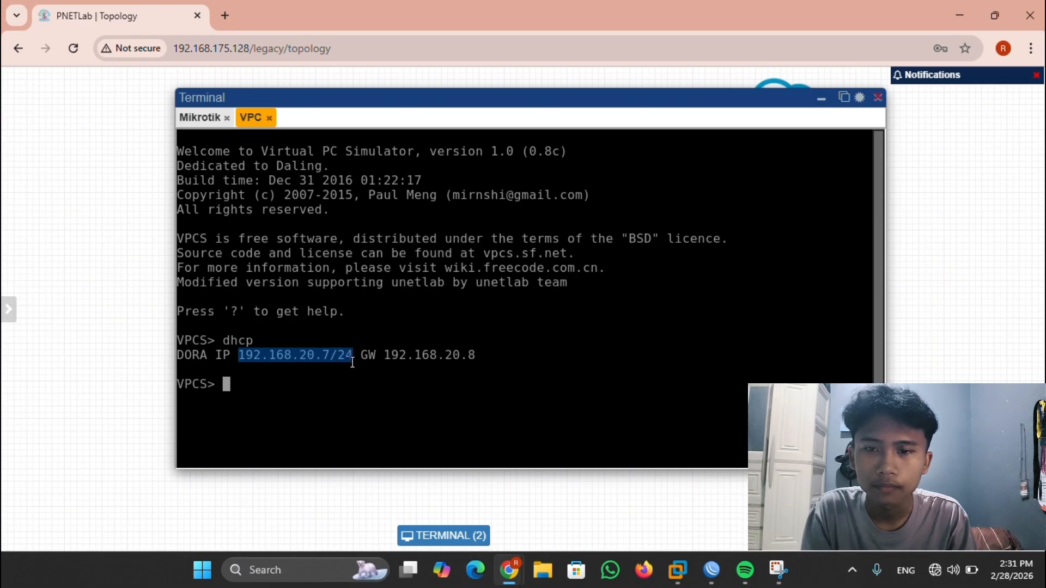
{"action": "left_click", "coordinate": [288, 393]}
{"action": "type", "text": "show ip"}
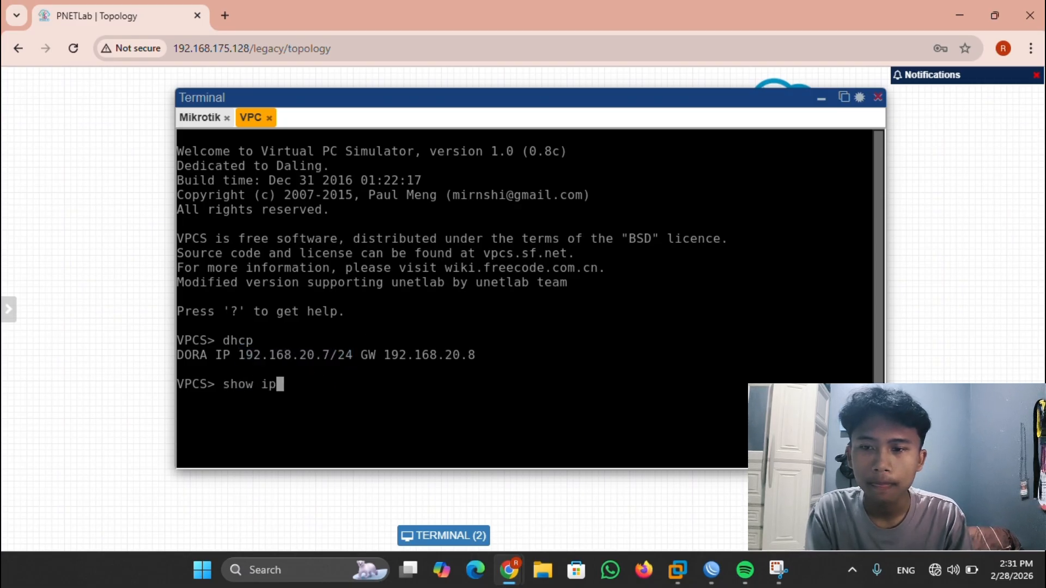
{"action": "key", "text": "Return"}
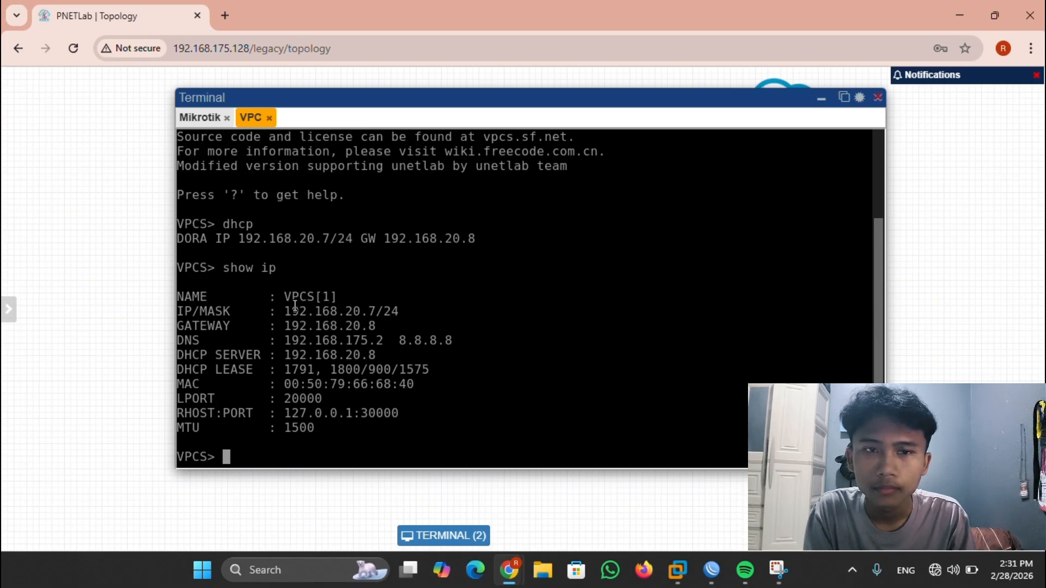
{"action": "left_click_drag", "start_coordinate": [285, 311], "coordinate": [399, 311]}
{"action": "left_click", "coordinate": [388, 272]}
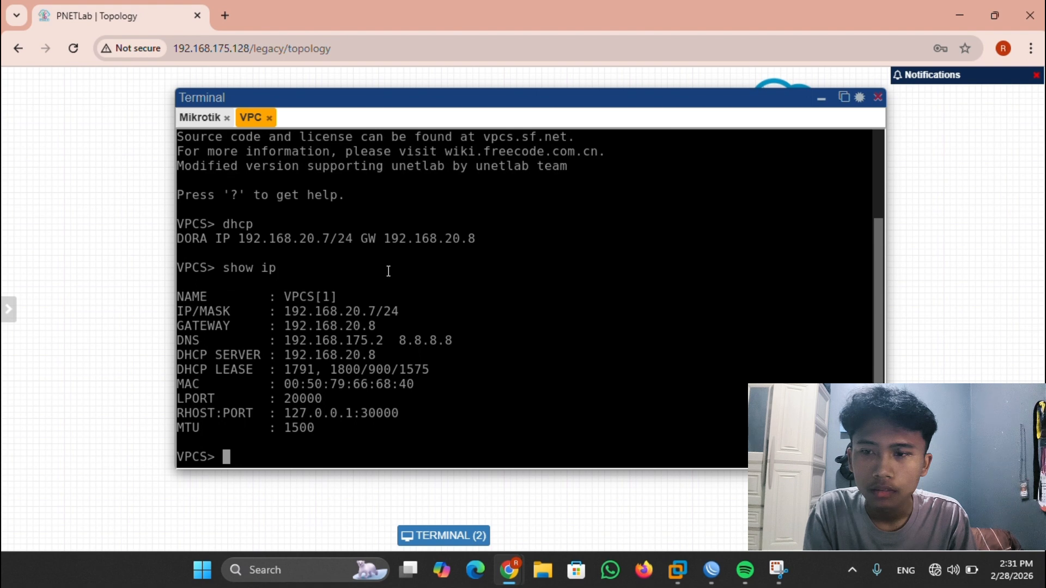
{"action": "left_click_drag", "start_coordinate": [385, 239], "coordinate": [418, 251]}
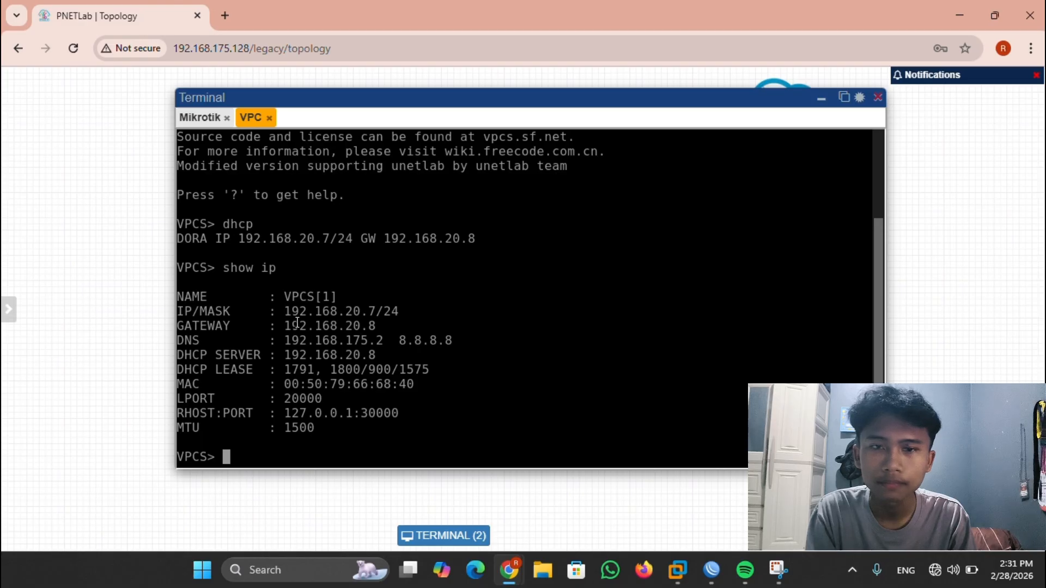
{"action": "left_click_drag", "start_coordinate": [284, 325], "coordinate": [378, 327]}
{"action": "left_click", "coordinate": [470, 315]}
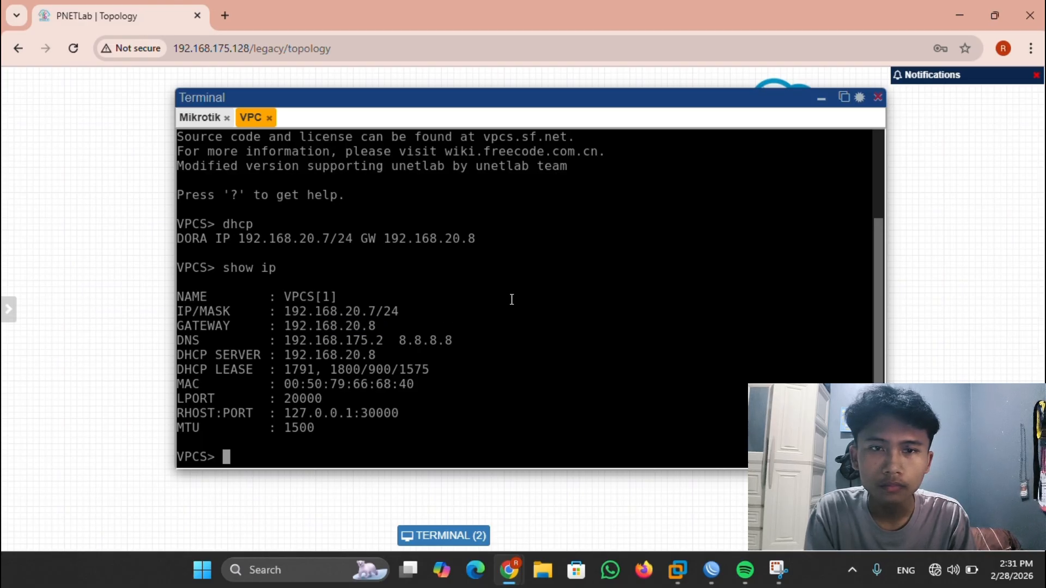
{"action": "left_click", "coordinate": [821, 98]}
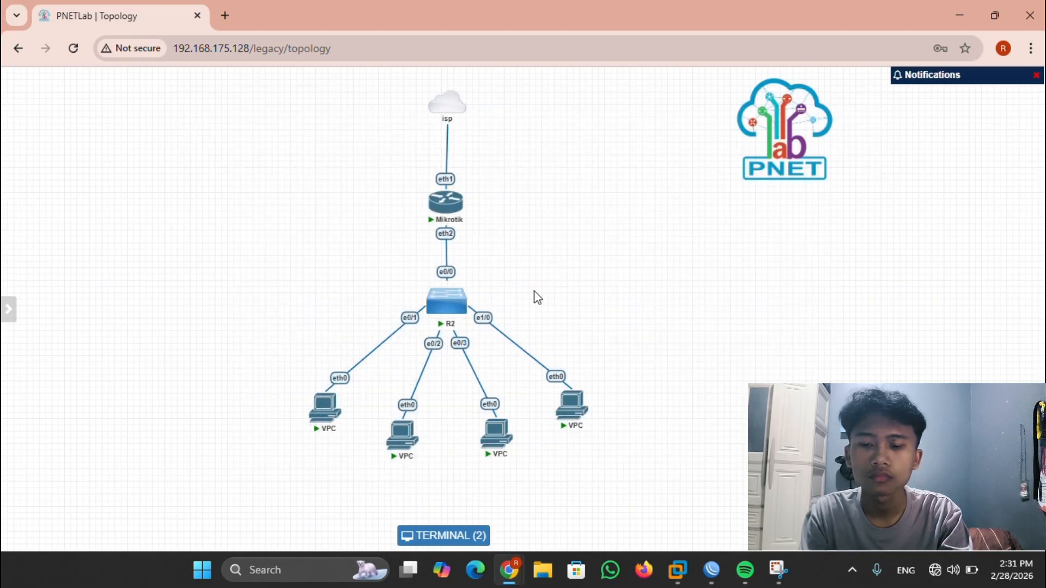
- Run dhcp in the second, third and rightmost VPC consoles to obtain leases
{"action": "left_click", "coordinate": [402, 430]}
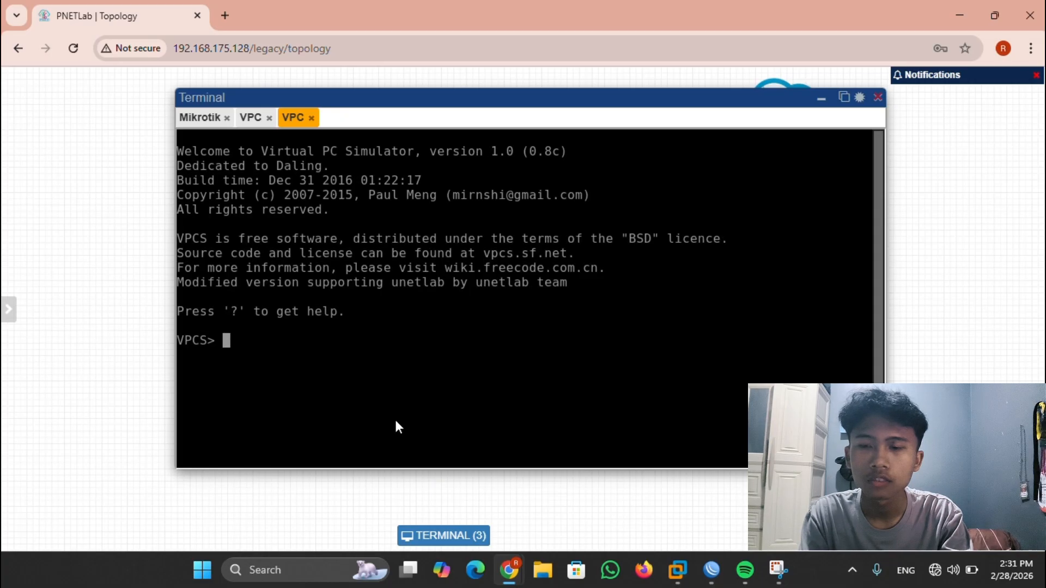
{"action": "type", "text": "dhcp"}
{"action": "key", "text": "Return"}
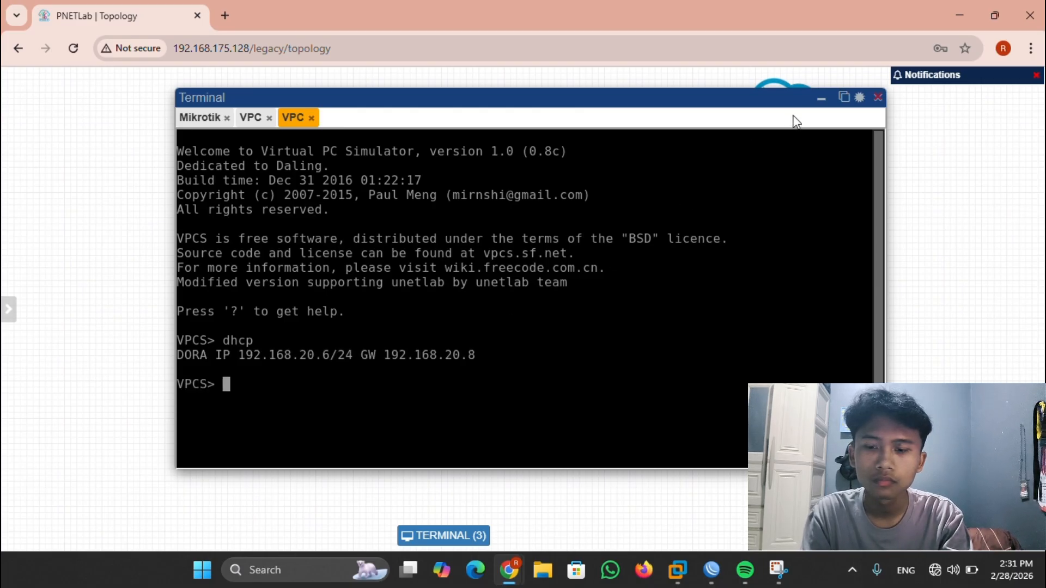
{"action": "left_click", "coordinate": [819, 99]}
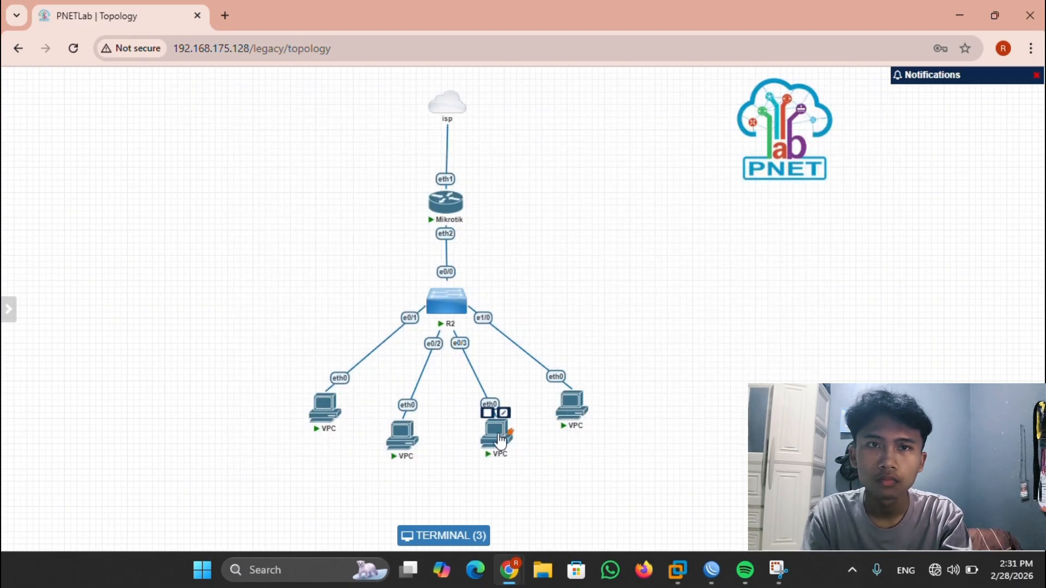
{"action": "left_click", "coordinate": [497, 433]}
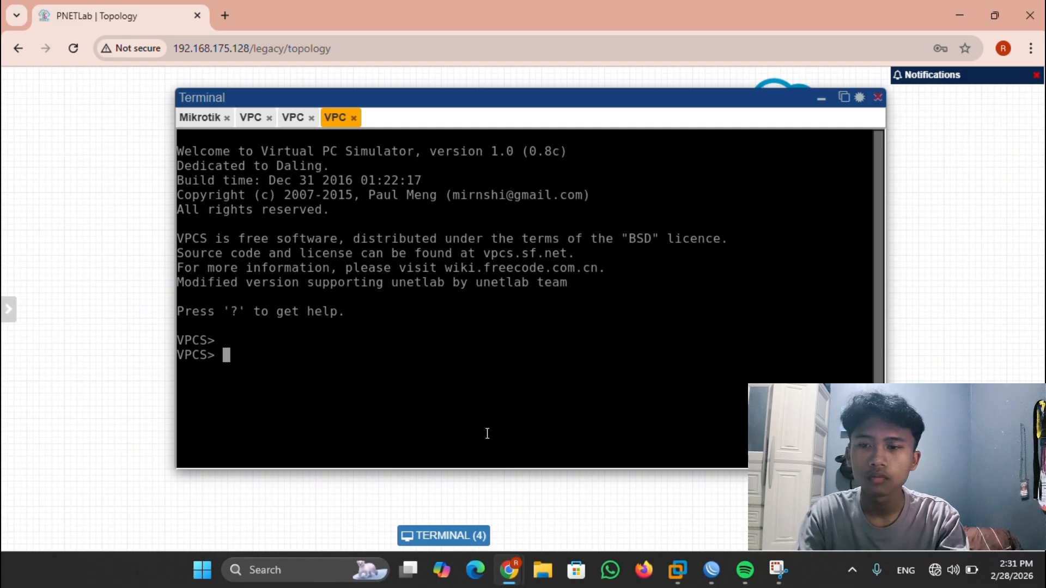
{"action": "type", "text": "dhcp"}
{"action": "key", "text": "Return"}
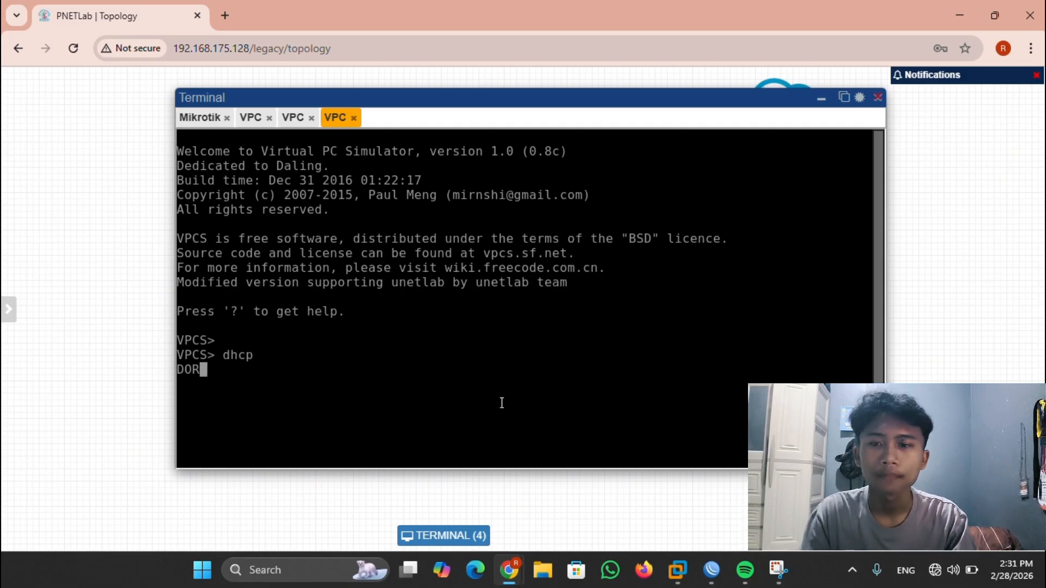
{"action": "left_click", "coordinate": [821, 101]}
{"action": "left_click", "coordinate": [568, 414]}
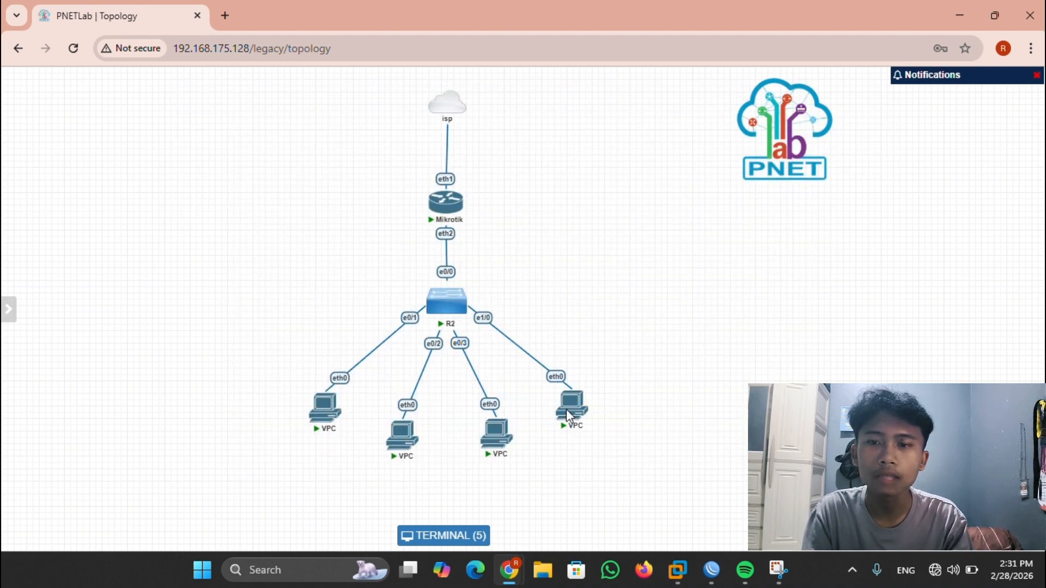
{"action": "type", "text": "dhcp"}
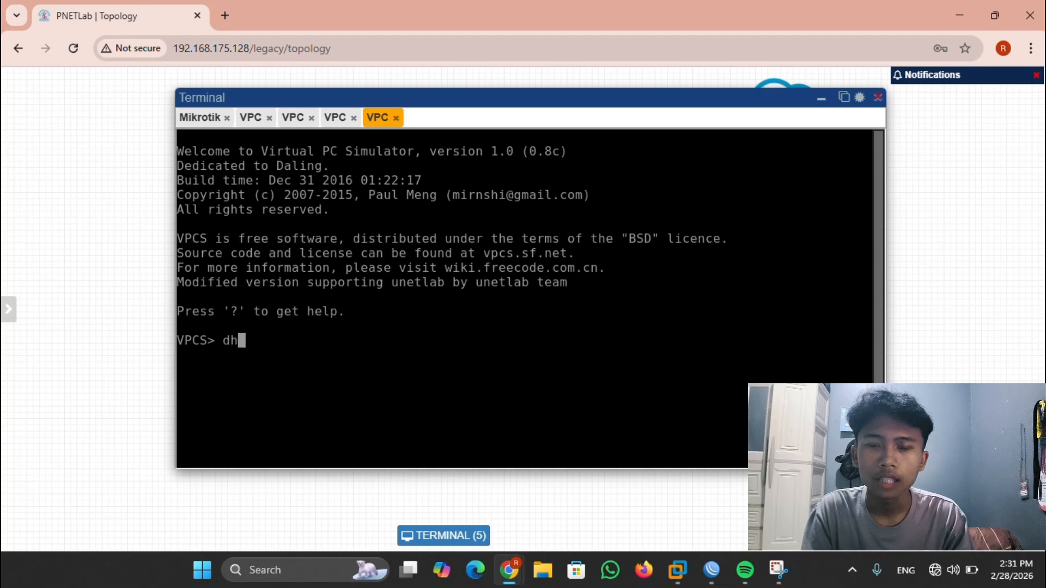
{"action": "key", "text": "Return"}
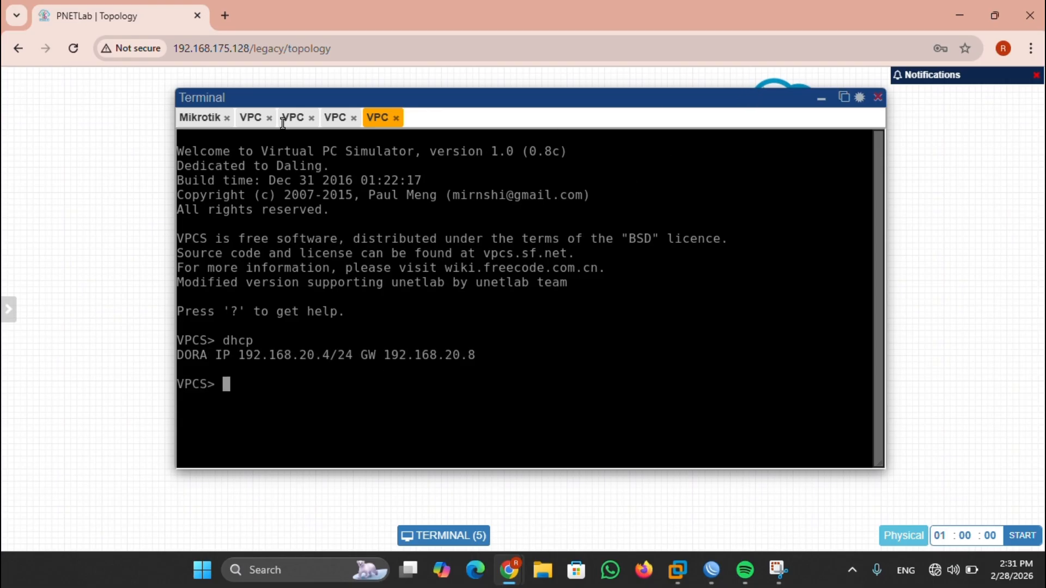
- Review each VPC's lease (192.168.20.6, .5, .4), then select slide 85 'konsep' in PowerPoint
{"action": "left_click", "coordinate": [251, 117]}
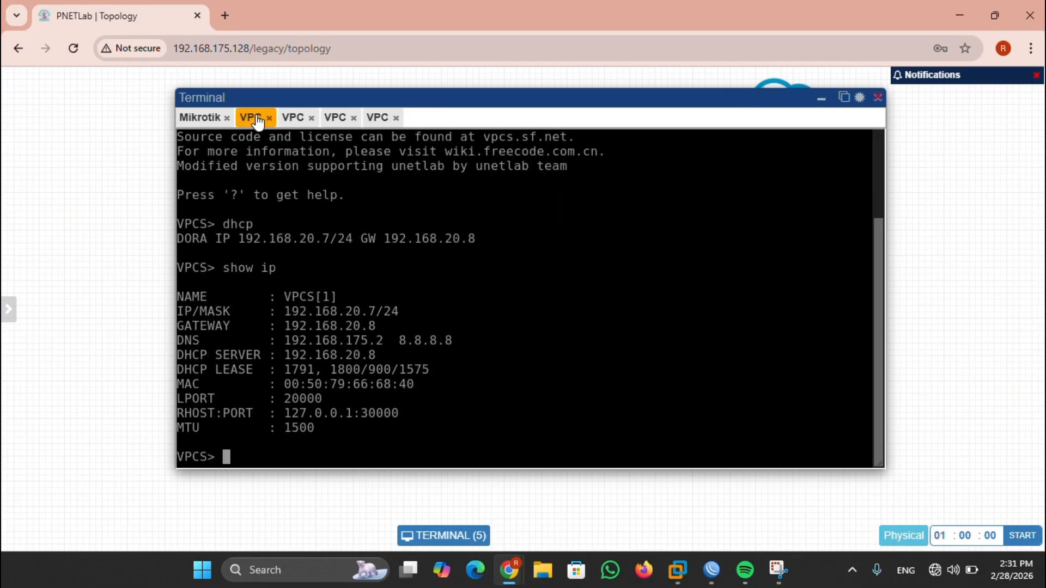
{"action": "left_click", "coordinate": [294, 119]}
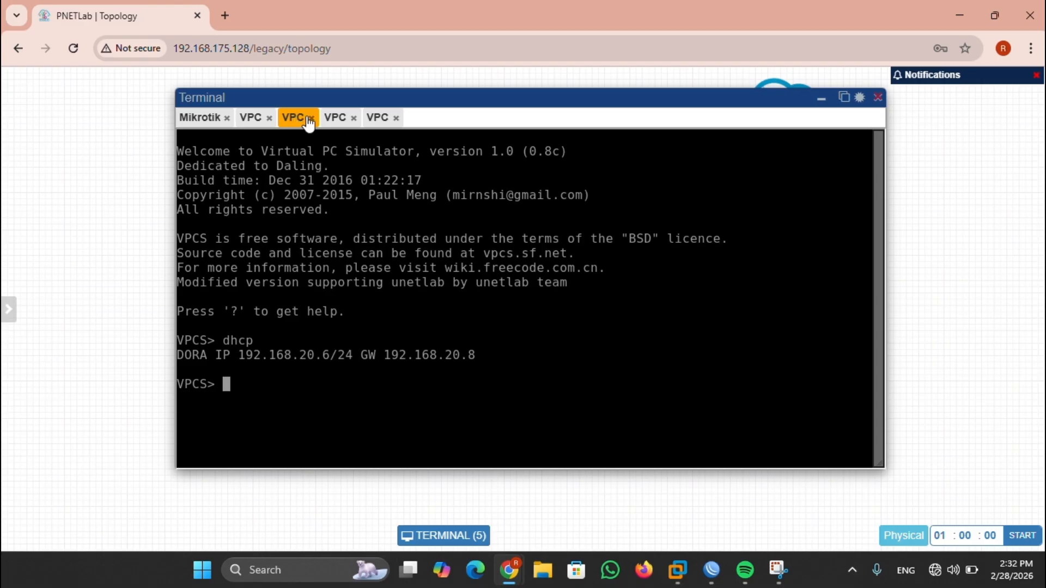
{"action": "left_click", "coordinate": [334, 120]}
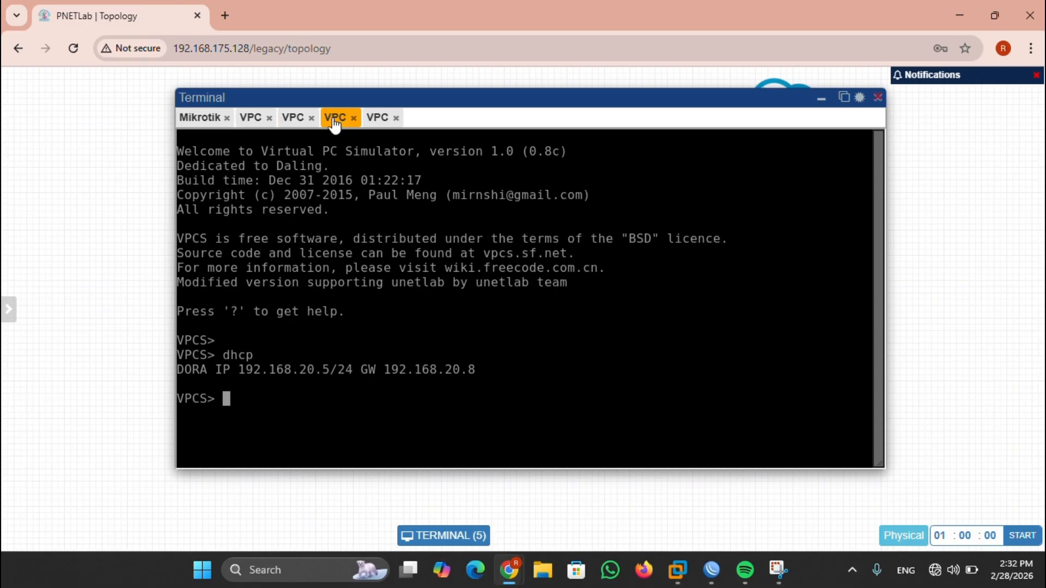
{"action": "left_click", "coordinate": [377, 117]}
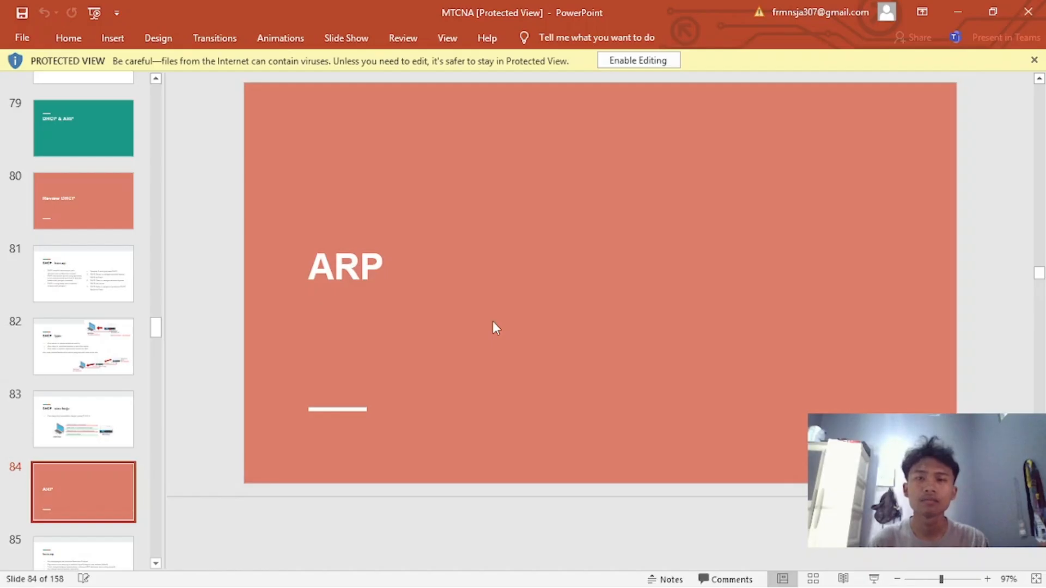
{"action": "scroll", "coordinate": [52, 443], "scroll_direction": "down", "scroll_amount": 3}
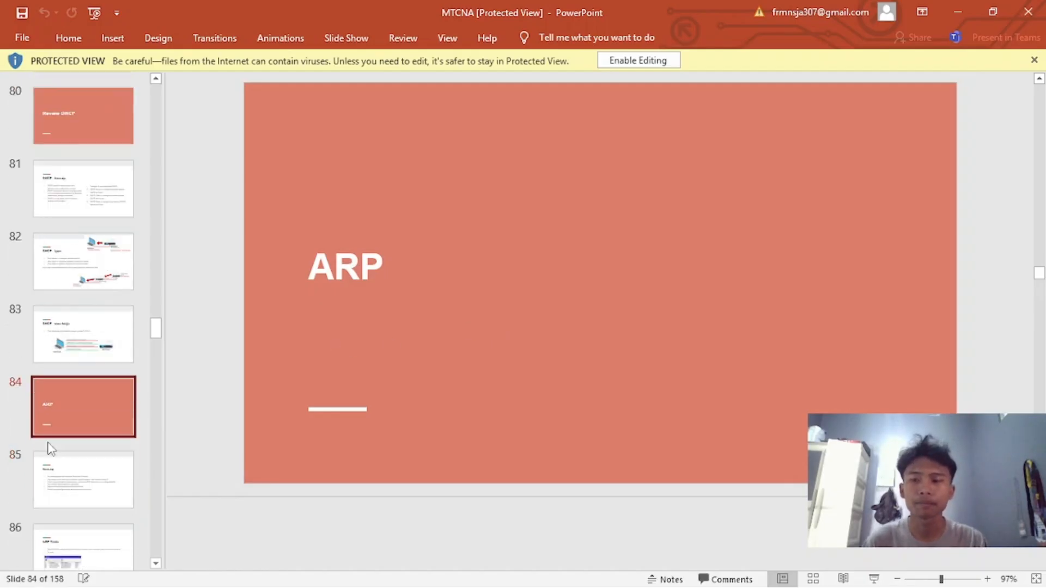
{"action": "left_click", "coordinate": [73, 411]}
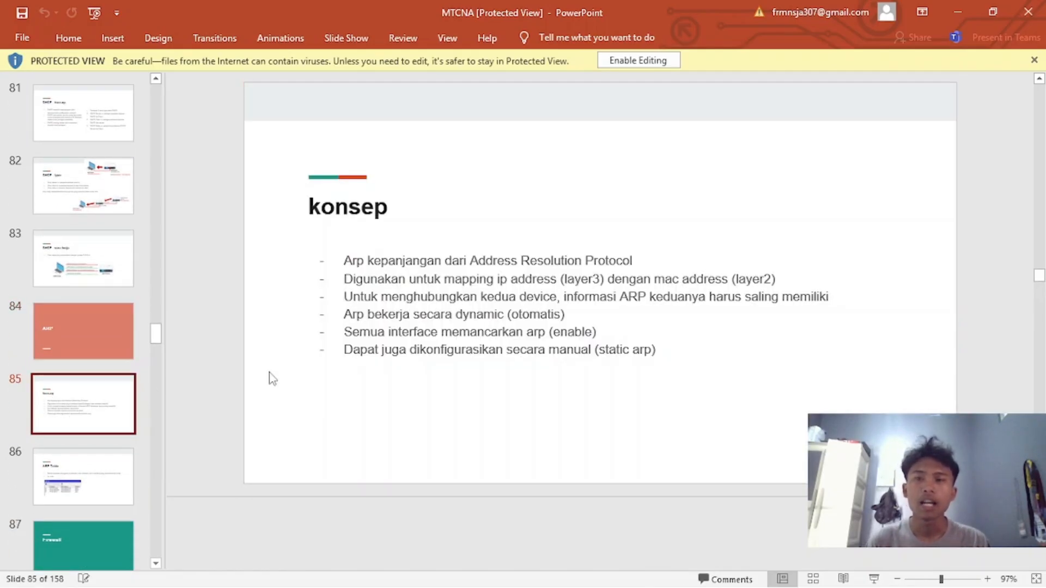